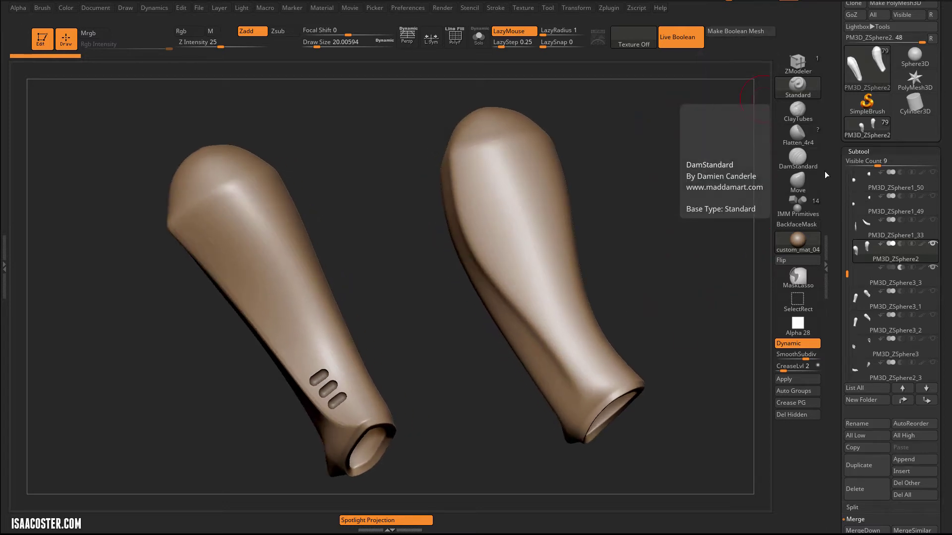
Open the Boolean options for the subtools and examine the live boolean slots on the forearms
{"action": "scroll", "coordinate": [839, 110], "scroll_direction": "down", "scroll_amount": 5}
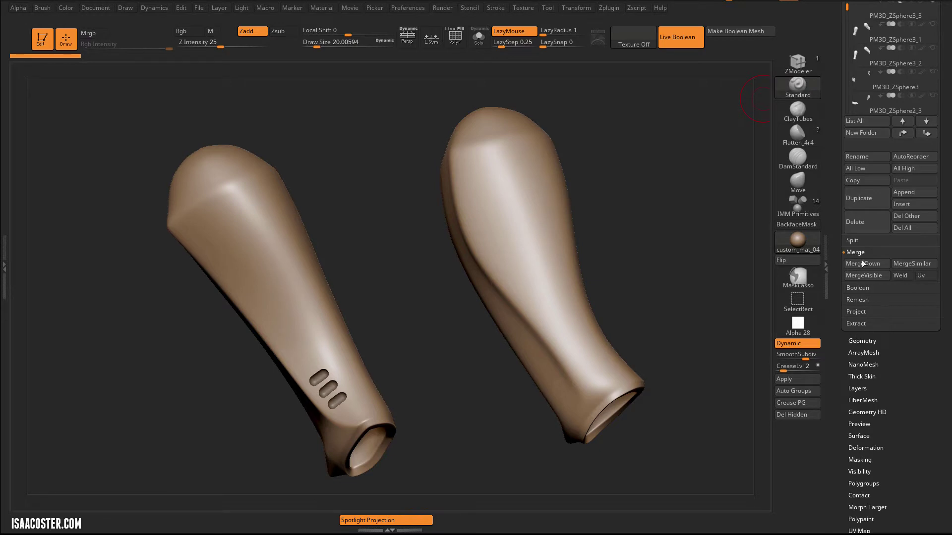
{"action": "left_click", "coordinate": [861, 288]}
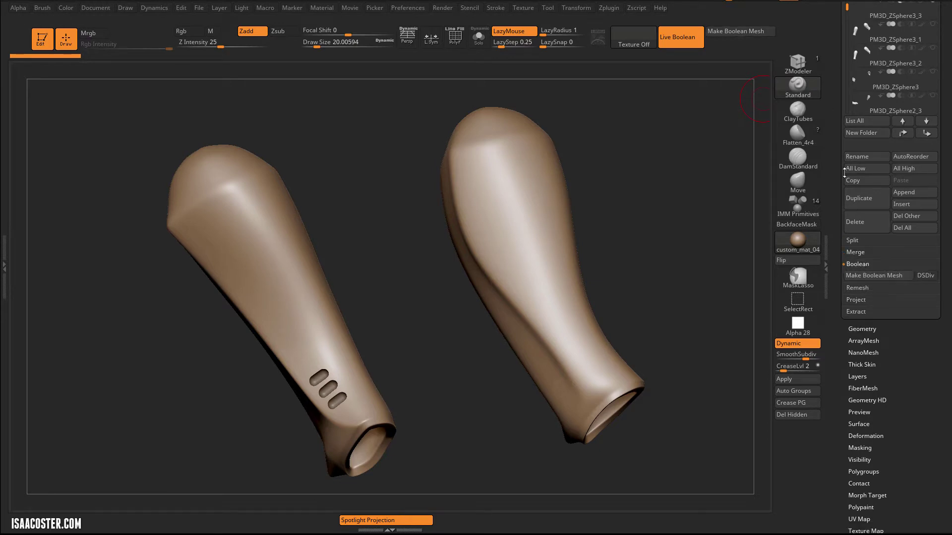
{"action": "left_click_drag", "start_coordinate": [839, 258], "coordinate": [813, 206]}
{"action": "right_click_drag", "start_coordinate": [546, 263], "coordinate": [749, 238]}
{"action": "left_click_drag", "start_coordinate": [737, 263], "coordinate": [768, 243]}
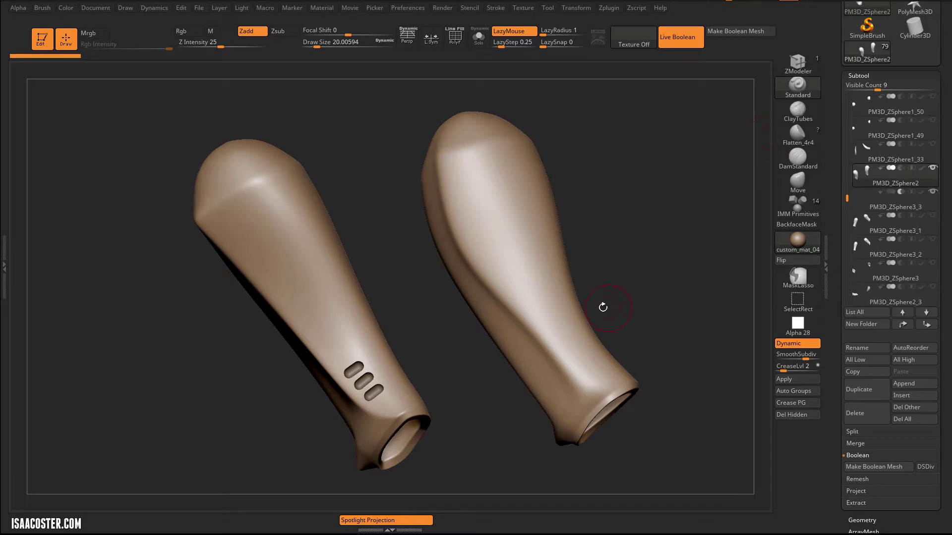
{"action": "left_click_drag", "start_coordinate": [707, 230], "coordinate": [763, 226]}
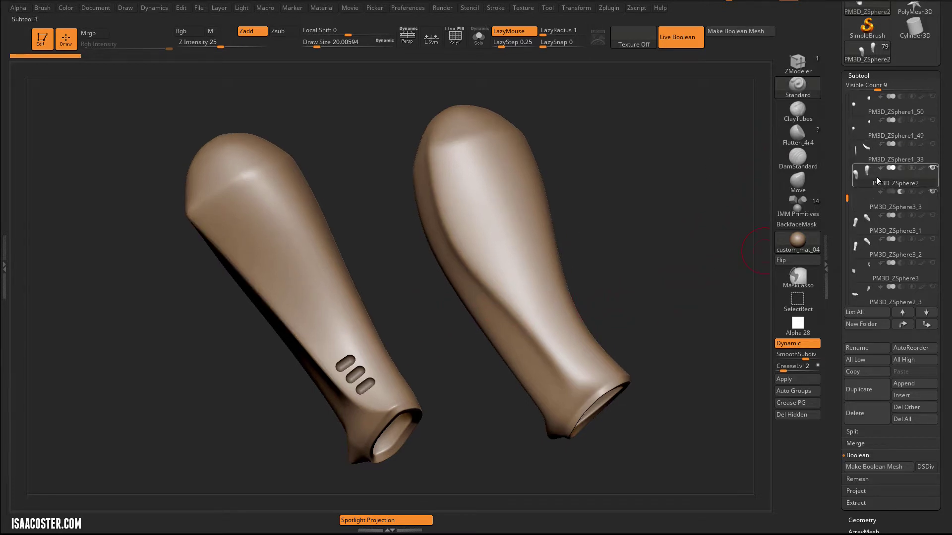
Apply dynamic subdivision to the forearm subtool PM3D_ZSphere2 and the slot-cutter subtool PM3D_ZSphere3_3
{"action": "left_click", "coordinate": [798, 380]}
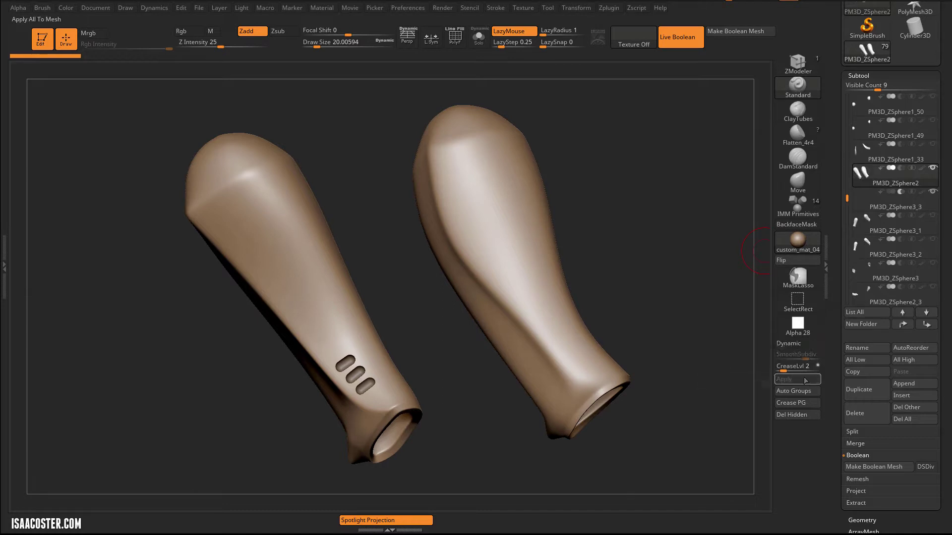
{"action": "left_click", "coordinate": [883, 208]}
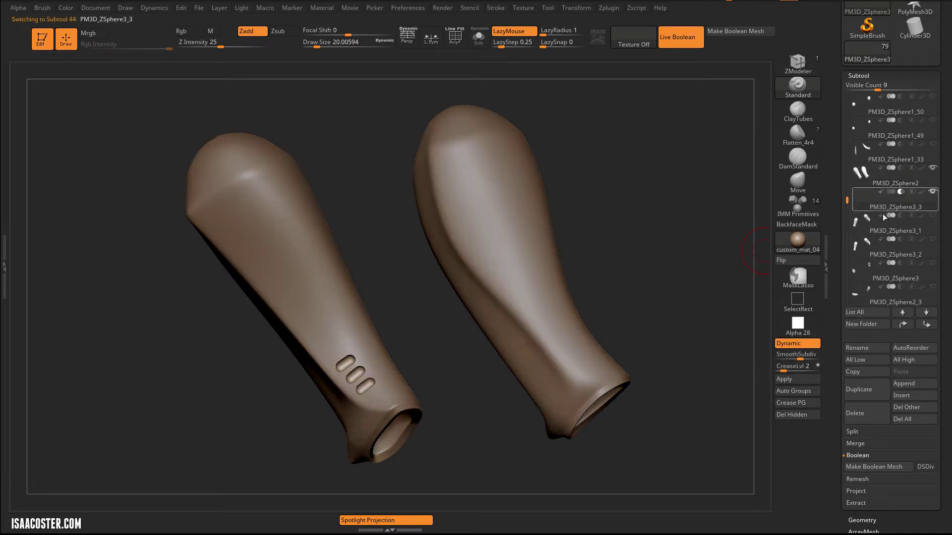
{"action": "left_click", "coordinate": [804, 379]}
Open the Dynamic Subdiv settings in the geometry options of PM3D_ZSphere3_3
{"action": "scroll", "coordinate": [856, 294], "scroll_direction": "down", "scroll_amount": 5}
{"action": "left_click", "coordinate": [862, 300]}
{"action": "left_click", "coordinate": [861, 403]}
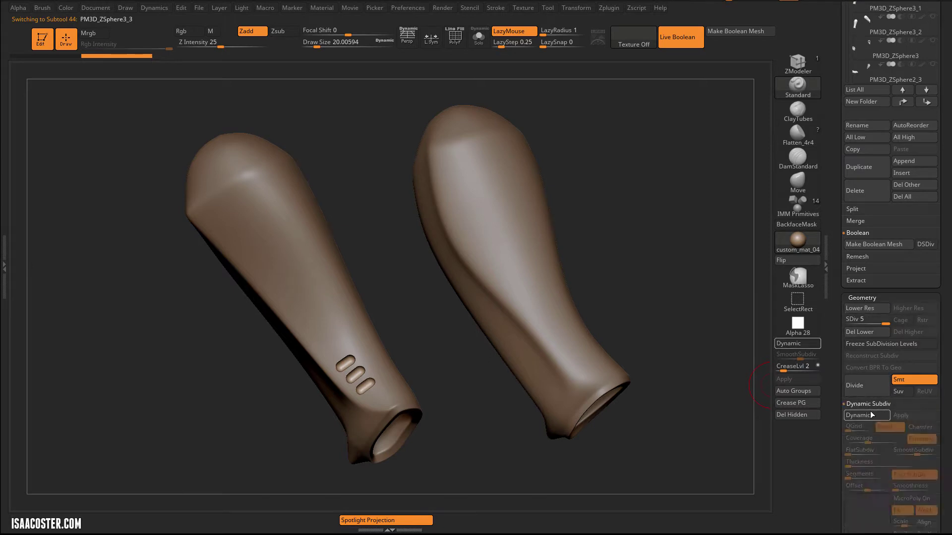
{"action": "left_click_drag", "start_coordinate": [688, 236], "coordinate": [699, 243]}
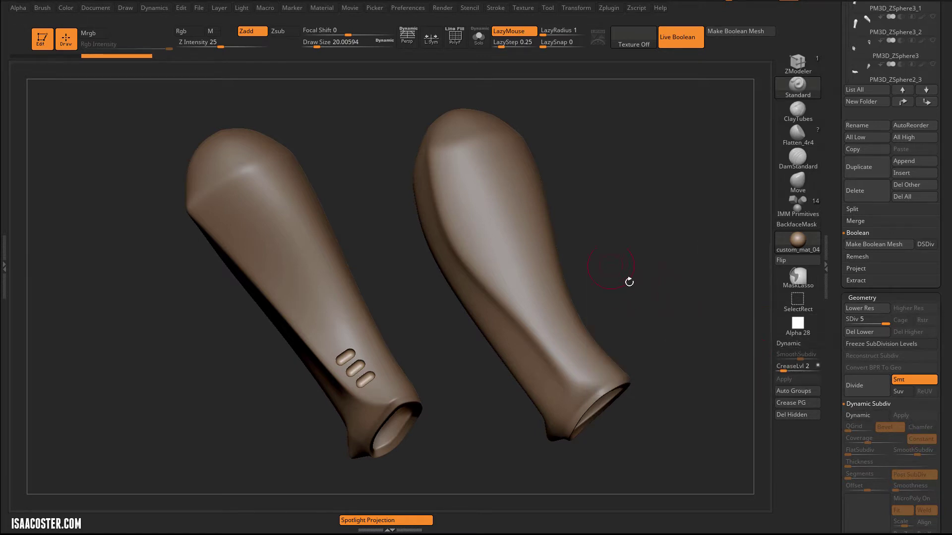
Select the forearm subtool PM3D_ZSphere2 and make a boolean mesh from it and the slot cutter
{"action": "left_click_drag", "start_coordinate": [848, 157], "coordinate": [849, 318]}
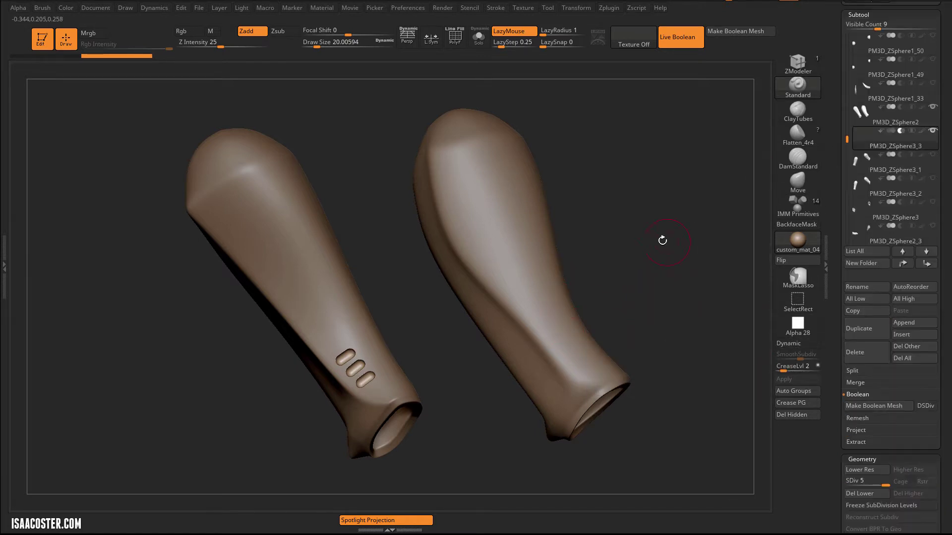
{"action": "left_click_drag", "start_coordinate": [667, 237], "coordinate": [661, 229], "text": "alt"}
{"action": "left_click", "coordinate": [883, 119]}
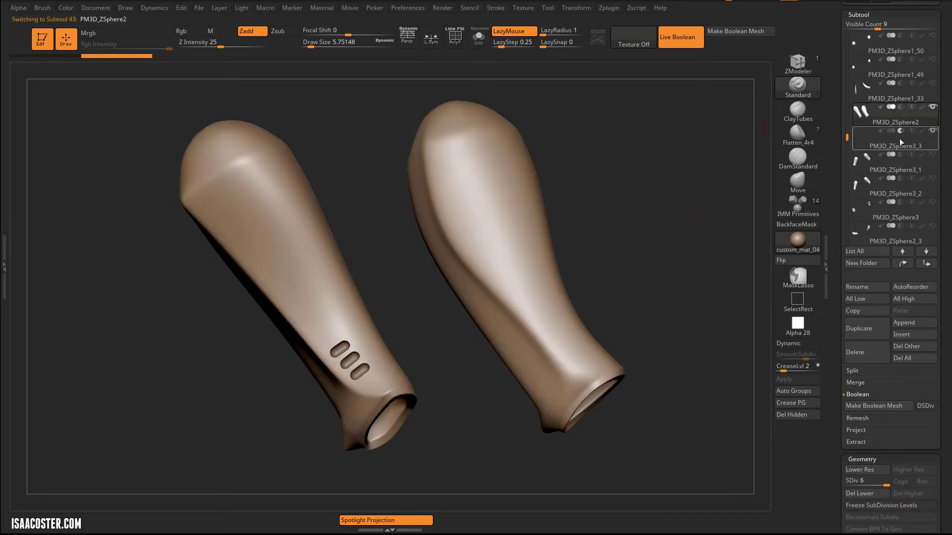
{"action": "left_click", "coordinate": [738, 33]}
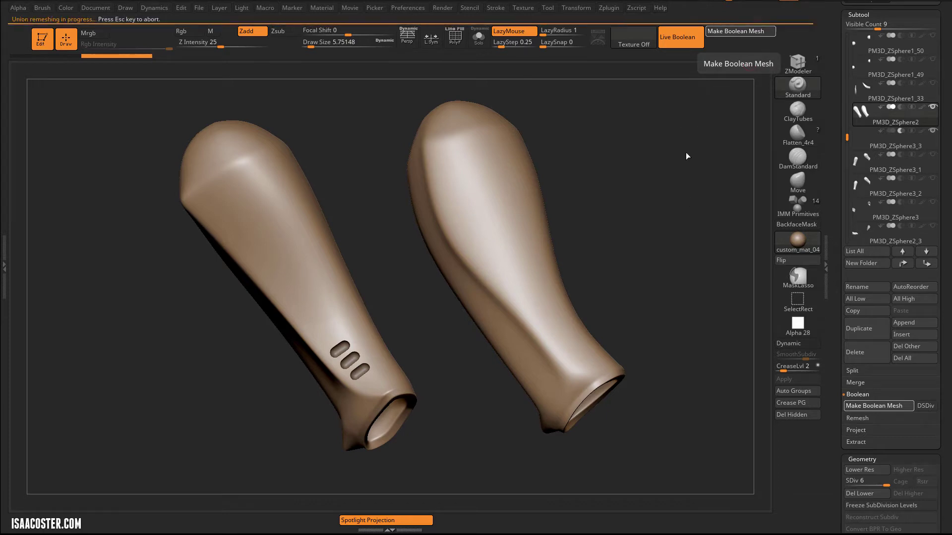
Insert UMesh_PM3D_ZSphere3 as a subtool and move it above PM3D_ZSphere2 in the subtool order
{"action": "left_click_drag", "start_coordinate": [835, 121], "coordinate": [834, 287]}
{"action": "mouse_move", "coordinate": [869, 150]}
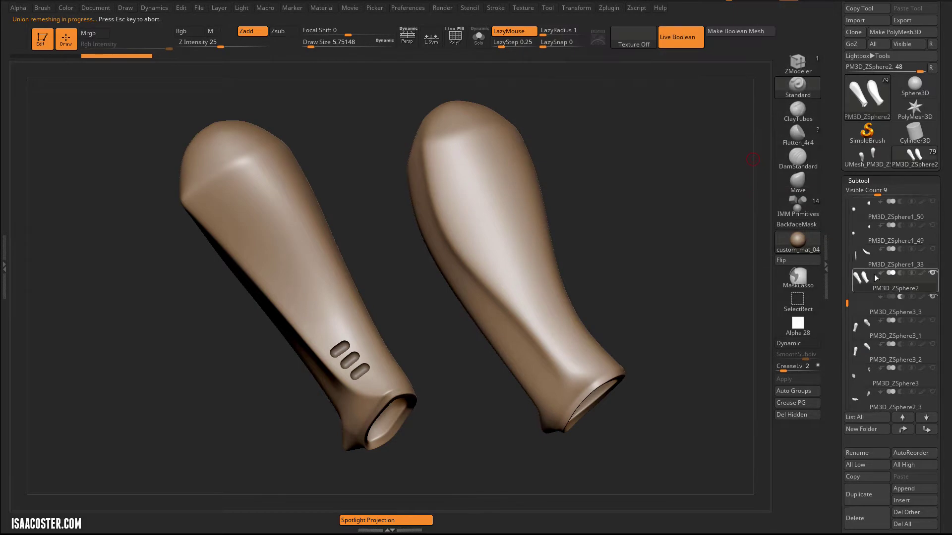
{"action": "scroll", "coordinate": [888, 263], "scroll_direction": "down", "scroll_amount": 3}
{"action": "left_click", "coordinate": [909, 370]}
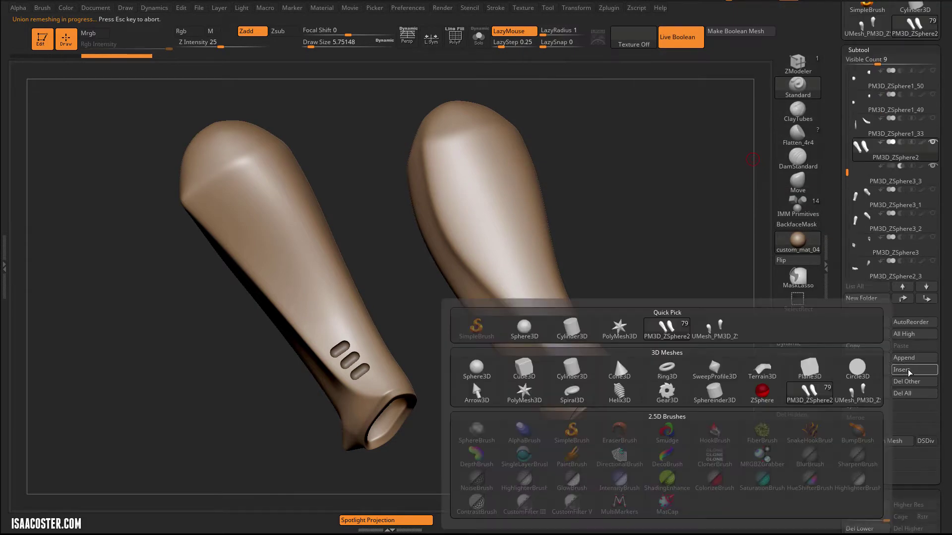
{"action": "left_click", "coordinate": [858, 392]}
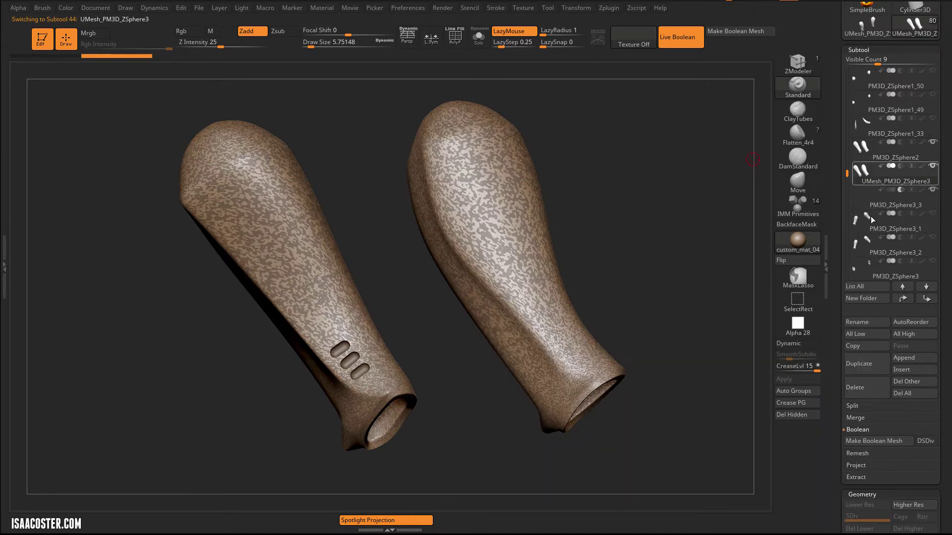
{"action": "left_click", "coordinate": [902, 299]}
Hide the original subtools PM3D_ZSphere2 and PM3D_ZSphere3_3, and revert the slot cutter to dynamic subdivision
{"action": "mouse_move", "coordinate": [869, 144]}
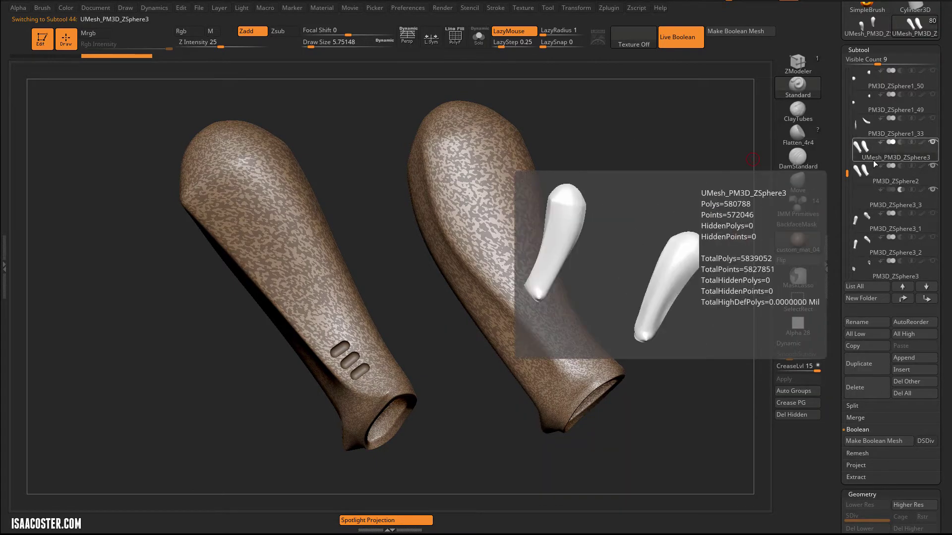
{"action": "mouse_move", "coordinate": [875, 193]}
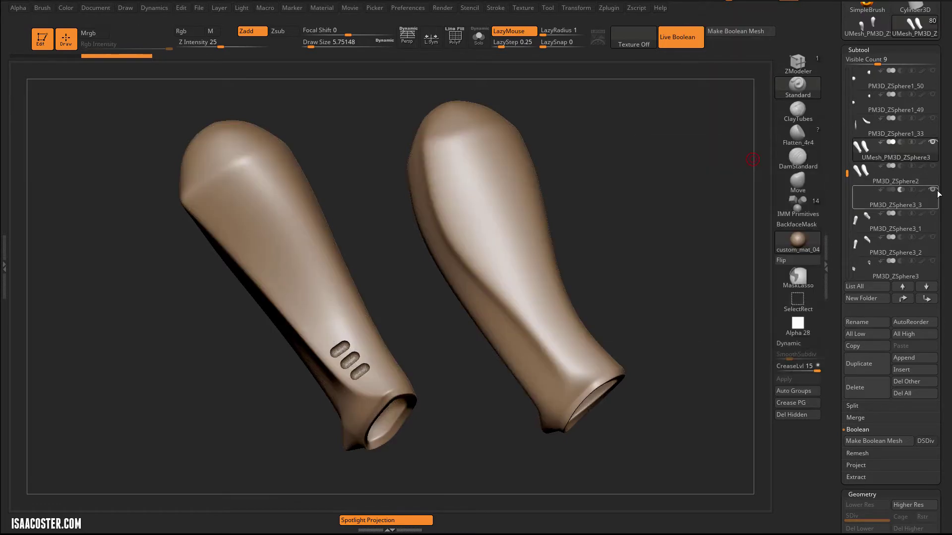
{"action": "left_click", "coordinate": [881, 182]}
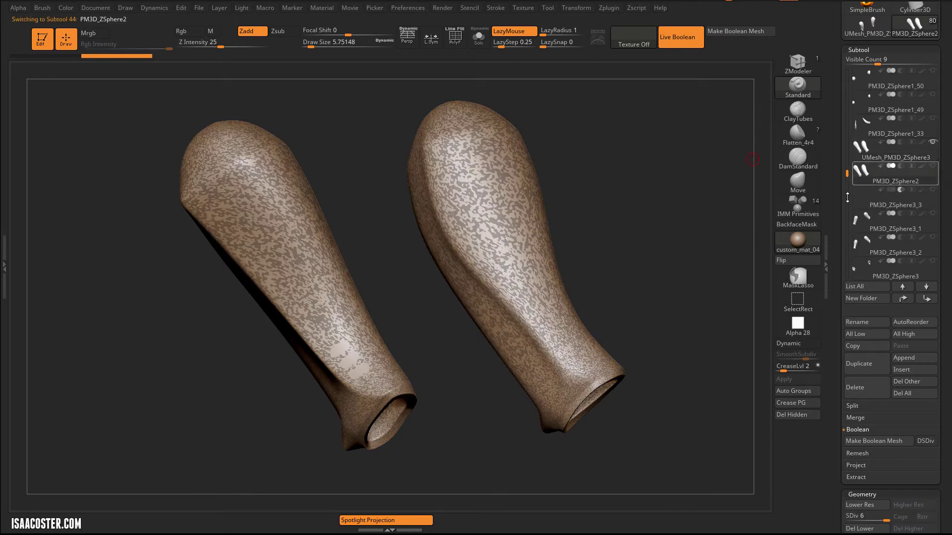
{"action": "mouse_move", "coordinate": [863, 203]}
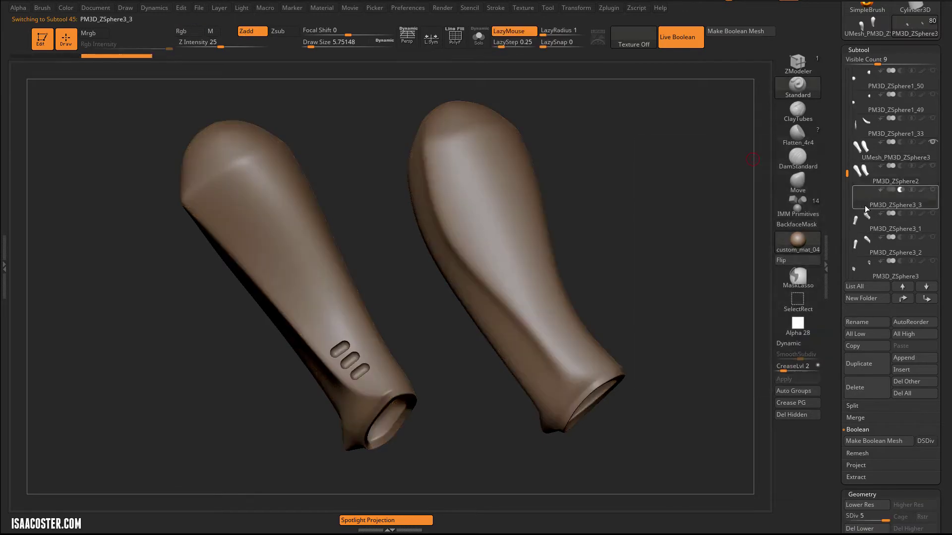
{"action": "left_click", "coordinate": [879, 192]}
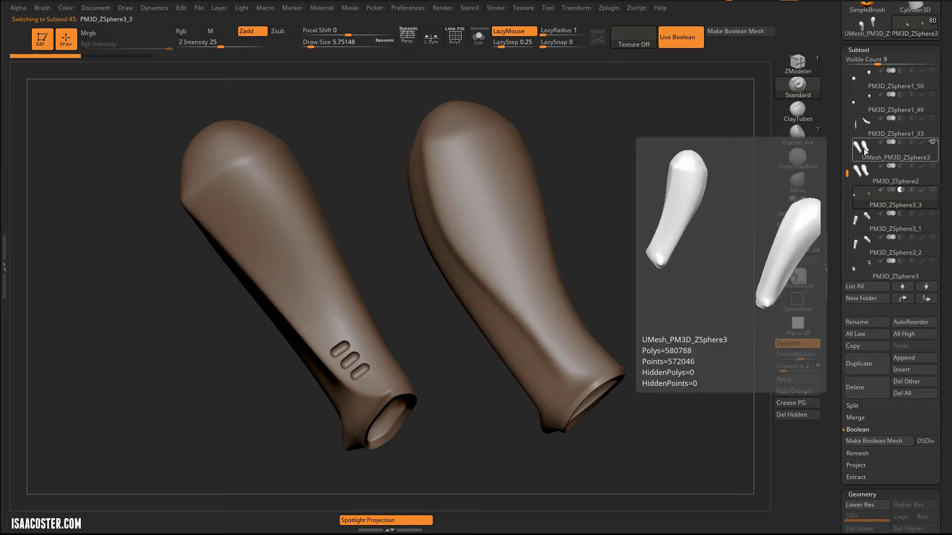
Select UMesh_PM3D_ZSphere3 and examine its wireframe around the three slots on the forearm
{"action": "left_click", "coordinate": [864, 148]}
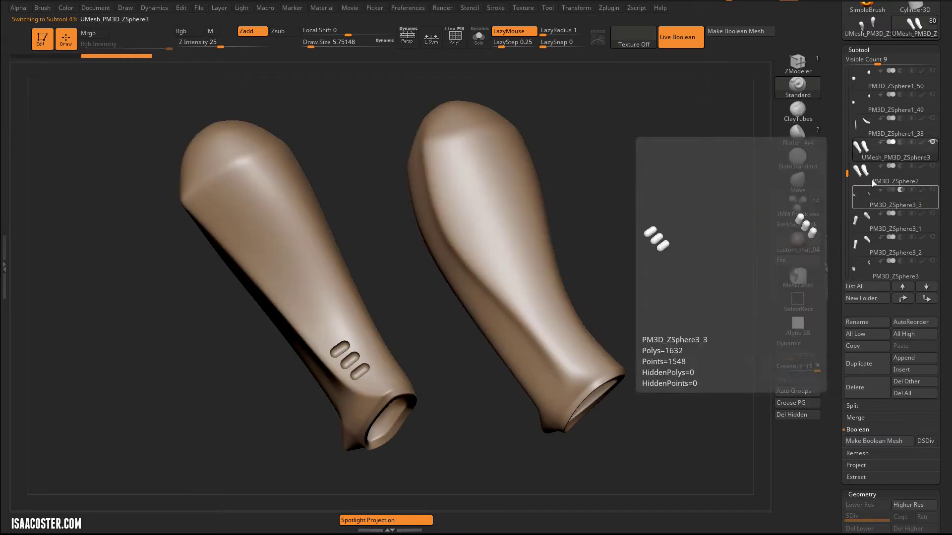
{"action": "mouse_move", "coordinate": [873, 176]}
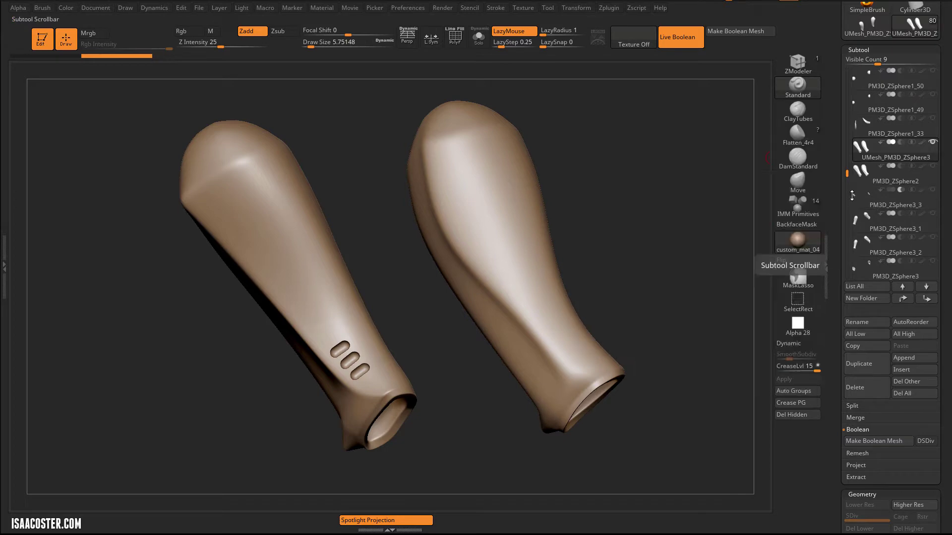
{"action": "left_click_drag", "start_coordinate": [675, 252], "coordinate": [674, 282]}
{"action": "left_click_drag", "start_coordinate": [501, 325], "coordinate": [495, 319]}
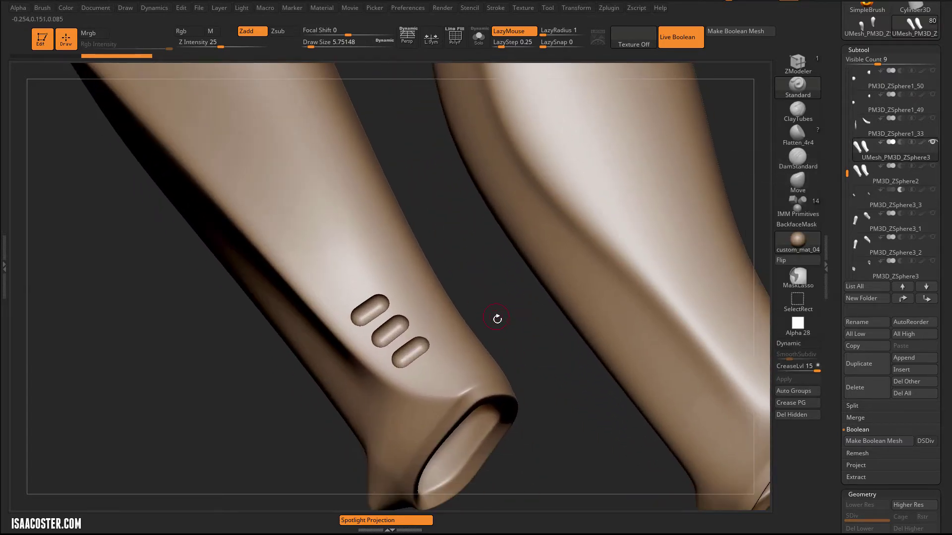
{"action": "key", "text": "shift+f"}
{"action": "key", "text": "shift+f"}
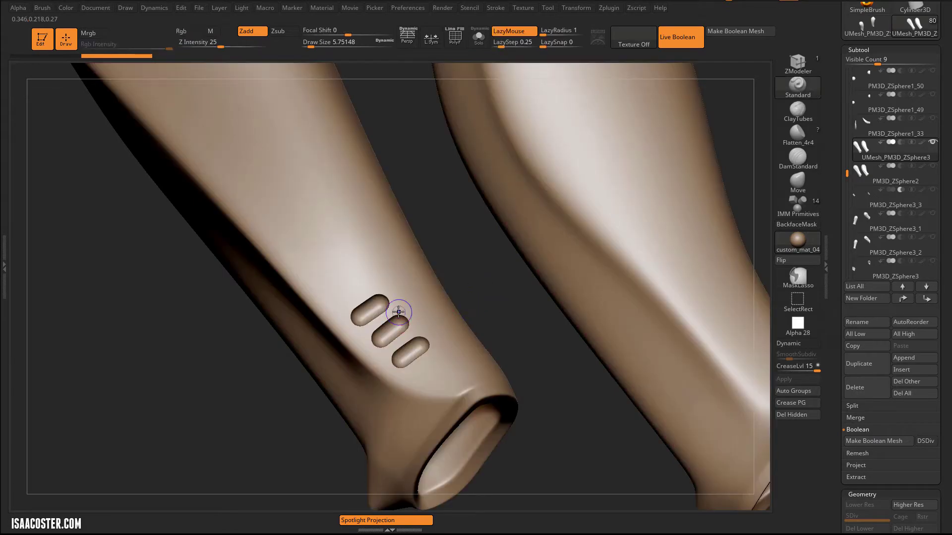
{"action": "key", "text": "shift+f"}
{"action": "left_click_drag", "start_coordinate": [494, 293], "coordinate": [436, 282]}
{"action": "mouse_move", "coordinate": [500, 312]}
{"action": "left_mouse_down"}
{"action": "mouse_move", "coordinate": [486, 170]}
{"action": "mouse_move", "coordinate": [524, 236]}
{"action": "mouse_move", "coordinate": [584, 261]}
{"action": "mouse_move", "coordinate": [660, 184]}
{"action": "mouse_move", "coordinate": [649, 185]}
{"action": "left_mouse_up"}
Set the brush draw size to 1 for a closer look at the forearm slots
{"action": "key", "text": "s"}
{"action": "mouse_move", "coordinate": [631, 142]}
{"action": "left_mouse_down", "text": "alt"}
{"action": "mouse_move", "coordinate": [584, 226]}
{"action": "mouse_move", "coordinate": [509, 246]}
{"action": "left_mouse_up", "text": "alt"}
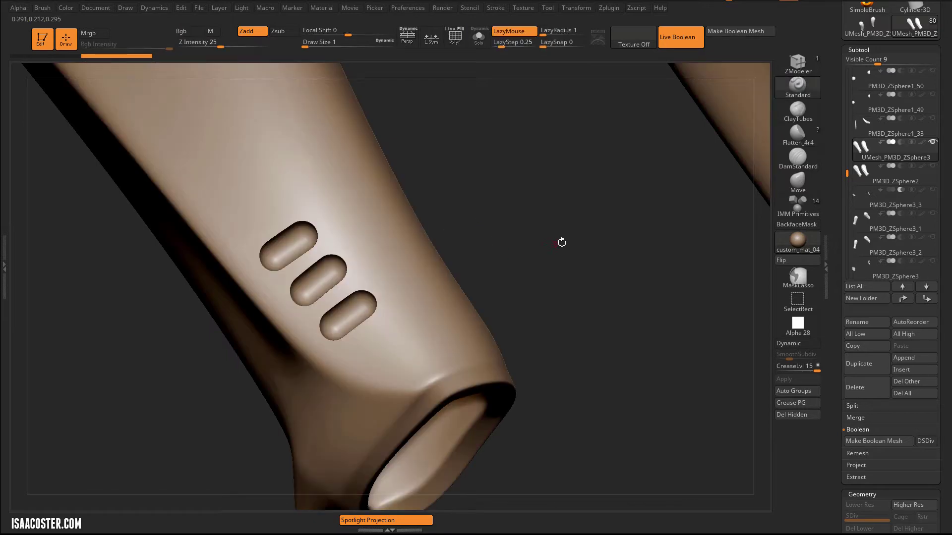
{"action": "mouse_move", "coordinate": [561, 240]}
{"action": "left_mouse_down"}
{"action": "mouse_move", "coordinate": [553, 429]}
{"action": "mouse_move", "coordinate": [574, 405]}
{"action": "left_mouse_up"}
{"action": "left_click_drag", "start_coordinate": [745, 375], "coordinate": [620, 362]}
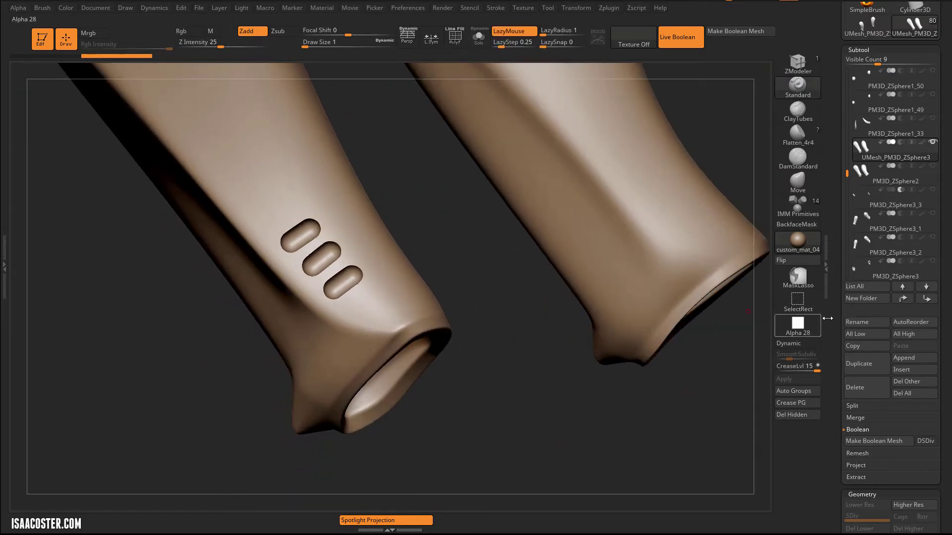
Review the DynaMesh settings and examine the thin rim at the wrist opening and the slot edges
{"action": "left_click", "coordinate": [862, 494]}
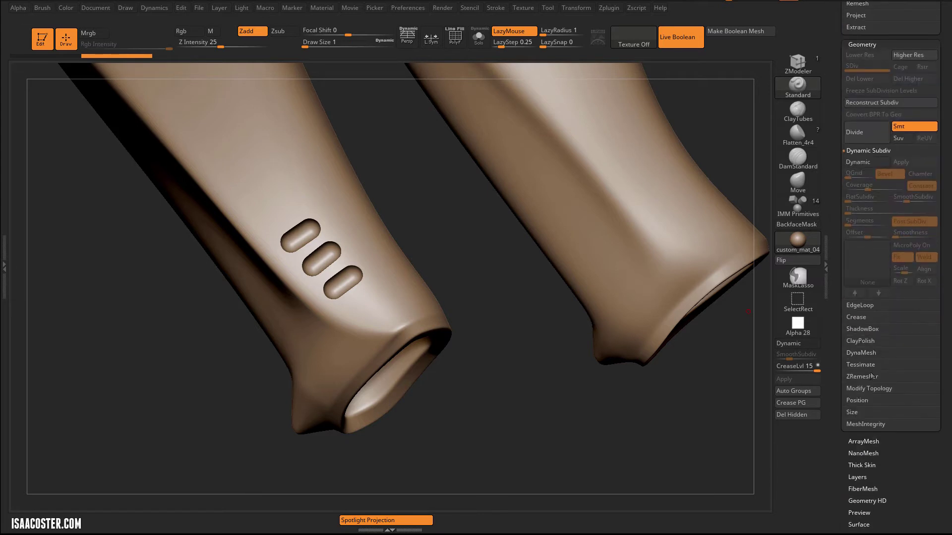
{"action": "left_click", "coordinate": [863, 353]}
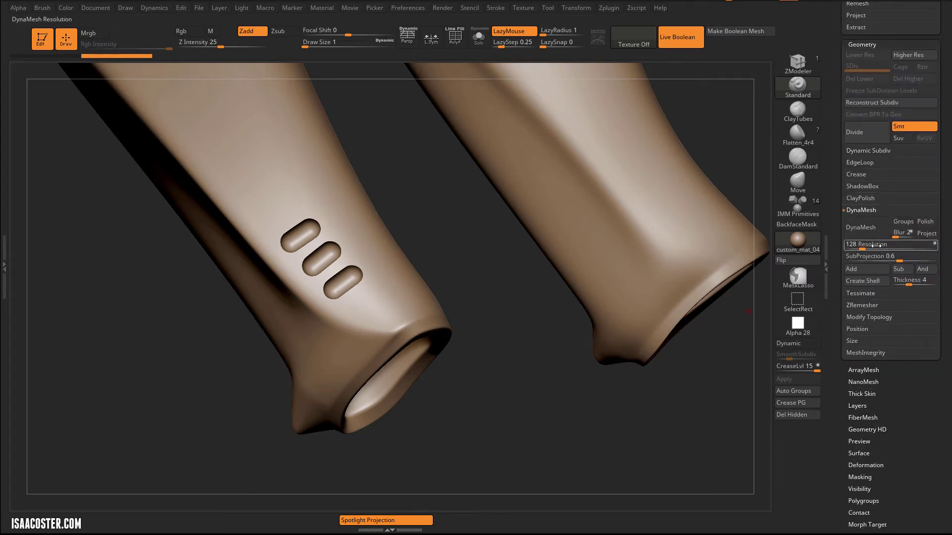
{"action": "left_click_drag", "start_coordinate": [553, 361], "coordinate": [497, 318], "text": "alt"}
{"action": "left_click_drag", "start_coordinate": [483, 278], "coordinate": [550, 255], "text": "alt"}
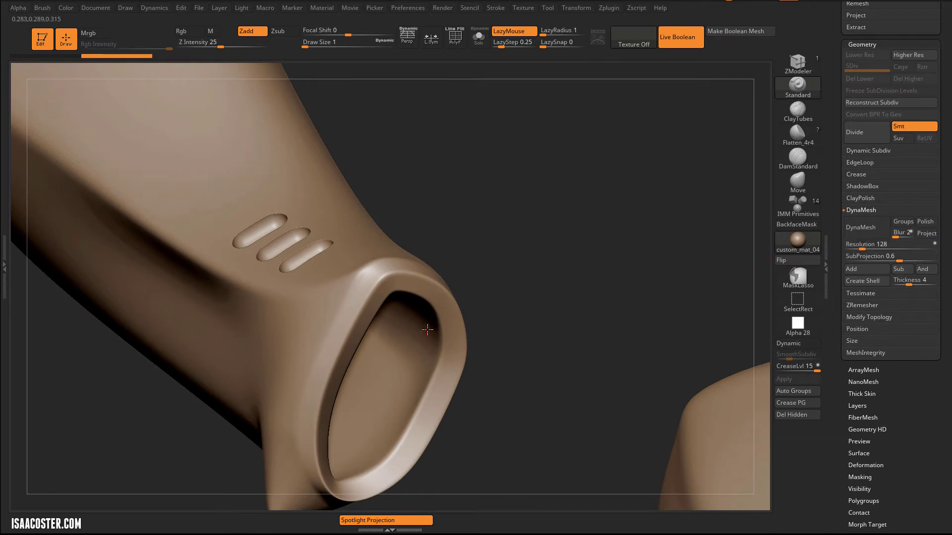
{"action": "left_click_drag", "start_coordinate": [560, 300], "coordinate": [531, 370]}
{"action": "left_click_drag", "start_coordinate": [497, 275], "coordinate": [550, 278]}
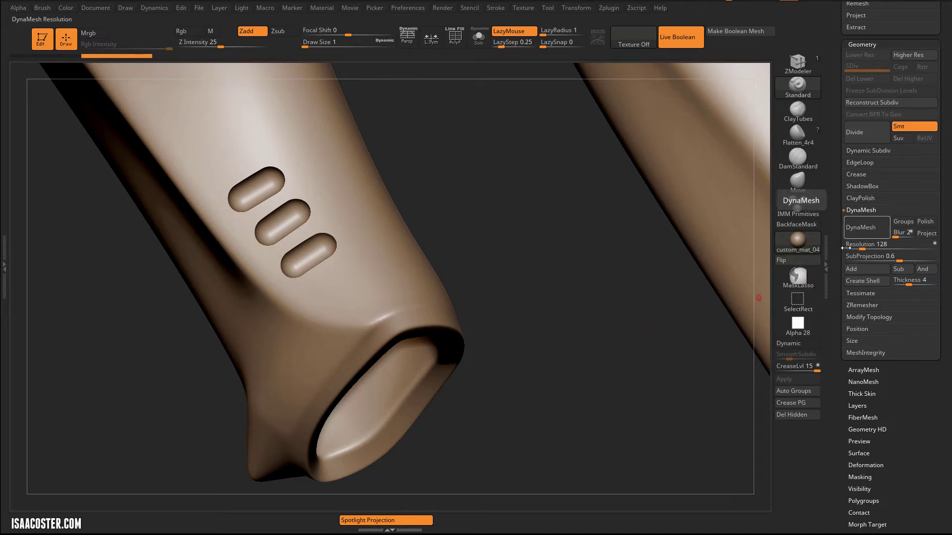
{"action": "left_click_drag", "start_coordinate": [737, 299], "coordinate": [654, 302]}
{"action": "left_click_drag", "start_coordinate": [487, 409], "coordinate": [560, 387]}
{"action": "left_click", "coordinate": [861, 210]}
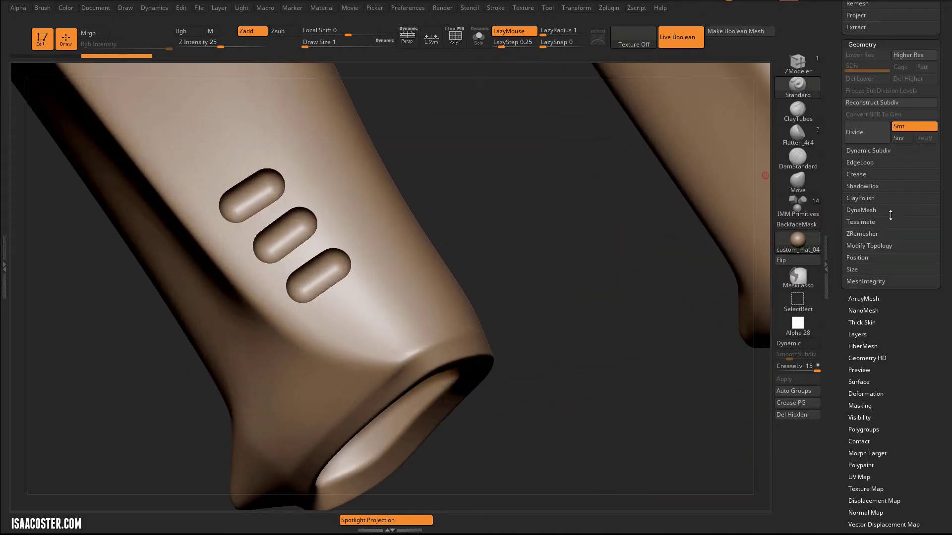
Enable KeepGroups for ZRemesher and show the polygroup wireframe on the slotted forearm mesh
{"action": "left_click", "coordinate": [862, 234]}
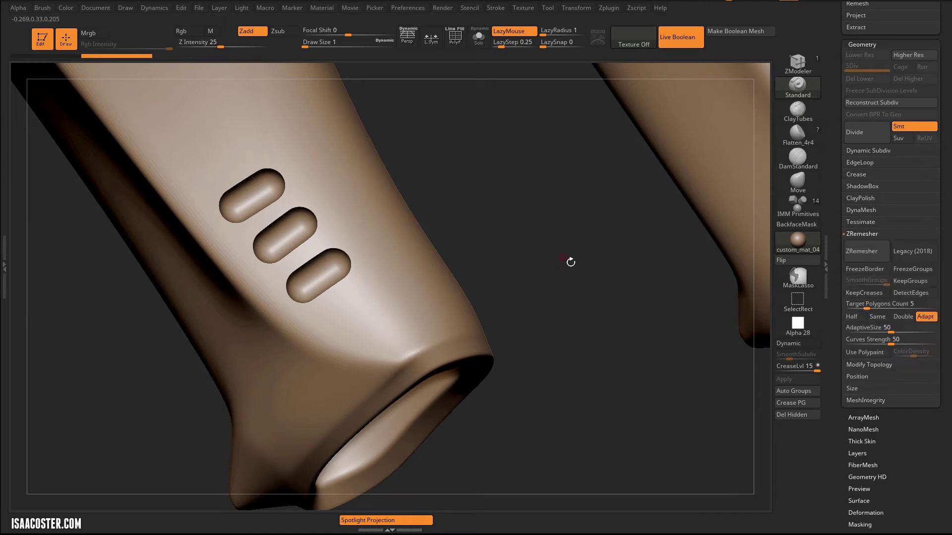
{"action": "left_click_drag", "start_coordinate": [569, 259], "coordinate": [345, 254]}
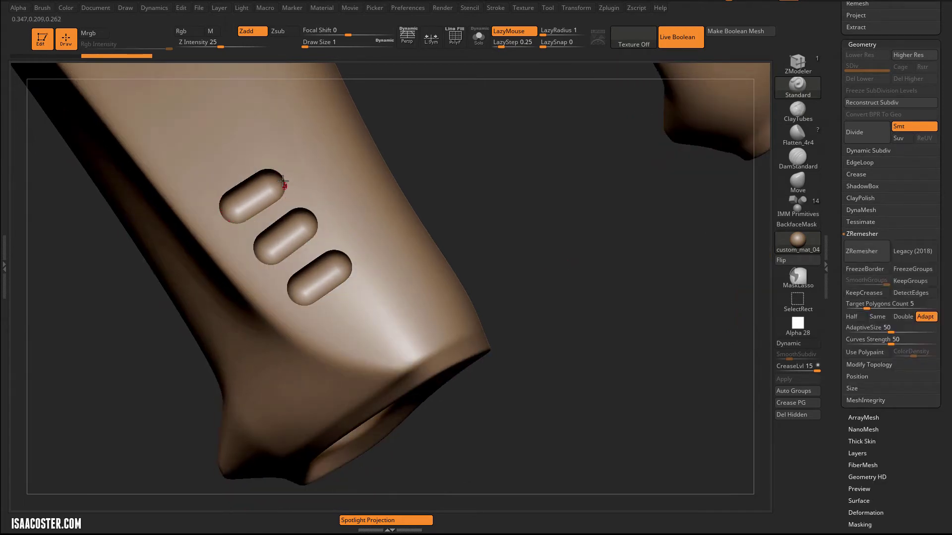
{"action": "left_click_drag", "start_coordinate": [505, 198], "coordinate": [467, 384]}
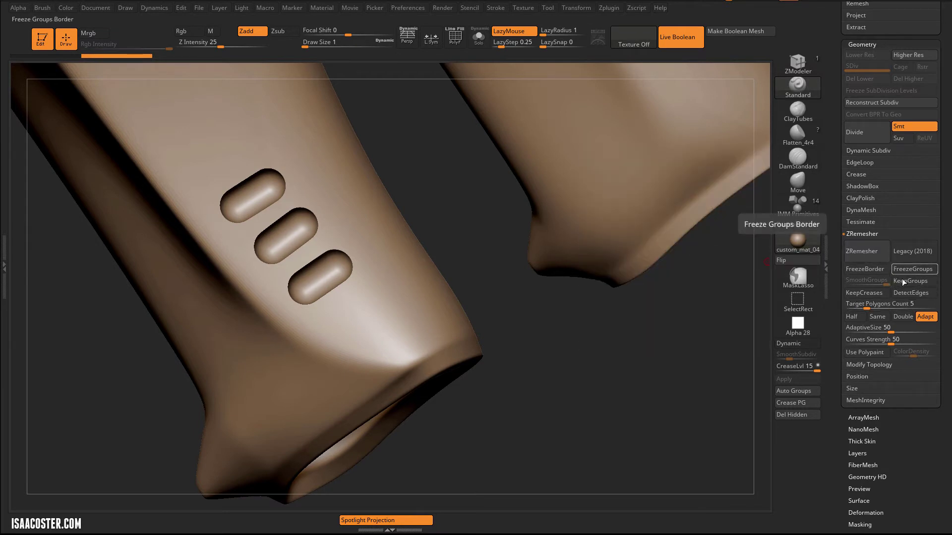
{"action": "left_click", "coordinate": [918, 283]}
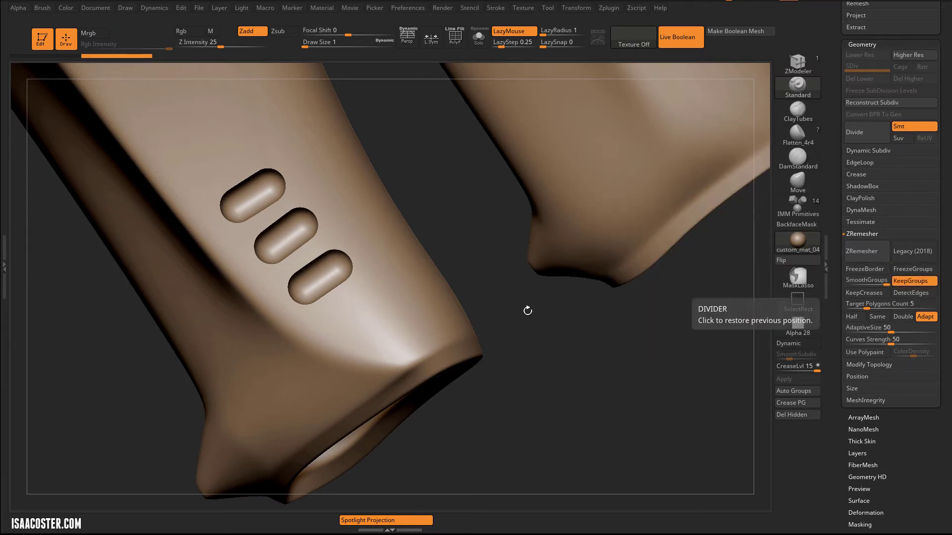
{"action": "key", "text": "shift+f"}
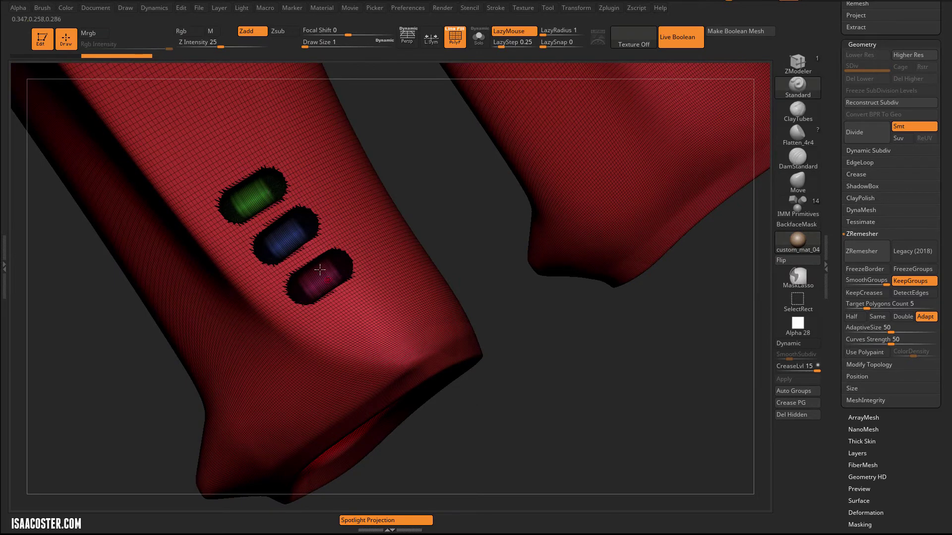
Hide the polygroup wireframe and set ZRemesher's SmoothGroups to 0
{"action": "key", "text": "shift+f"}
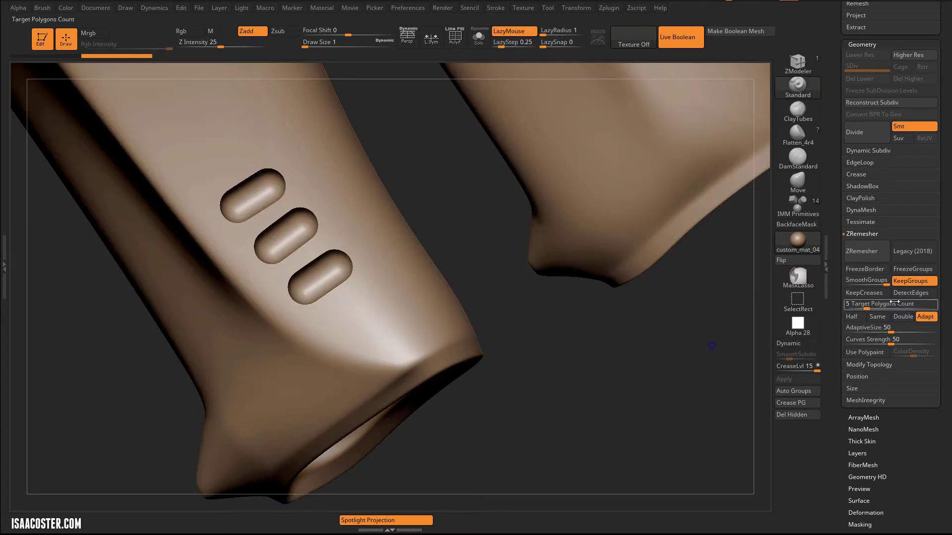
{"action": "left_click_drag", "start_coordinate": [881, 280], "coordinate": [840, 281]}
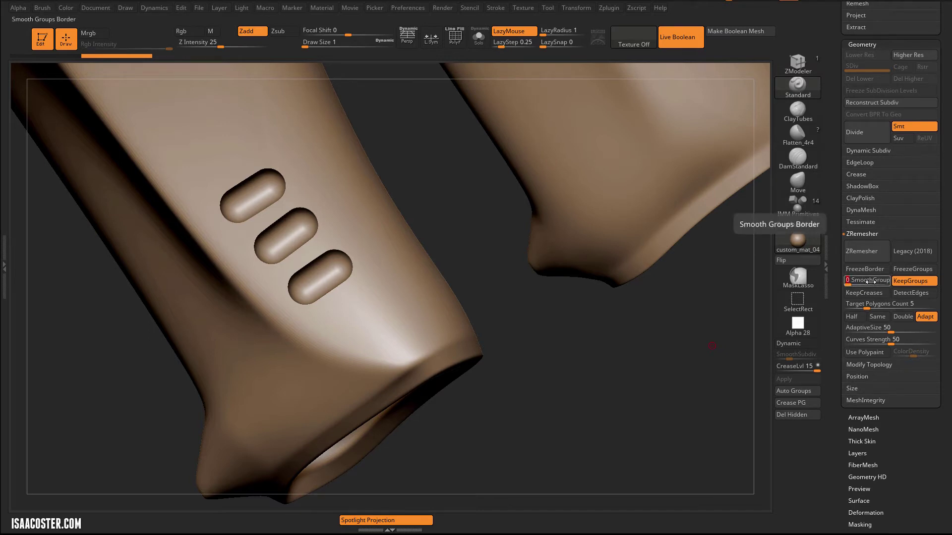
{"action": "left_click_drag", "start_coordinate": [637, 343], "coordinate": [637, 332]}
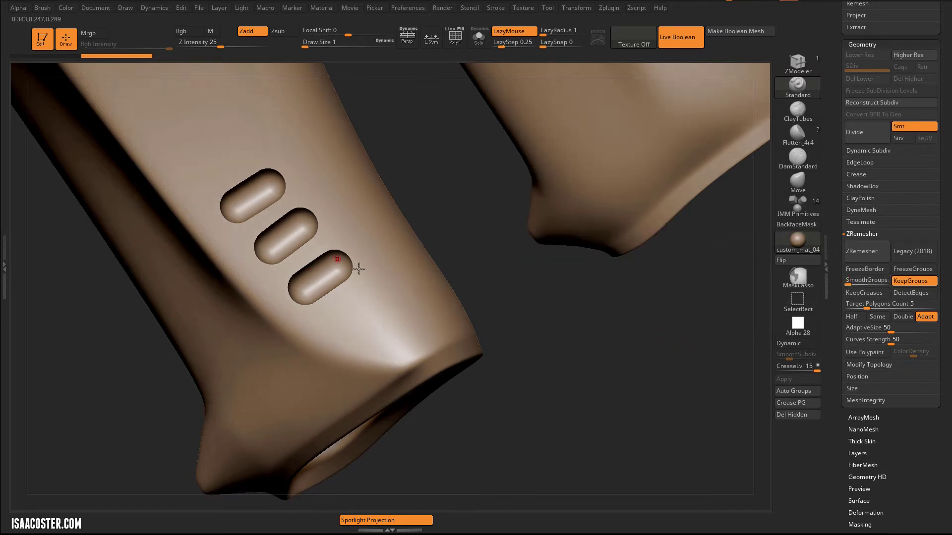
{"action": "left_click_drag", "start_coordinate": [517, 344], "coordinate": [517, 338]}
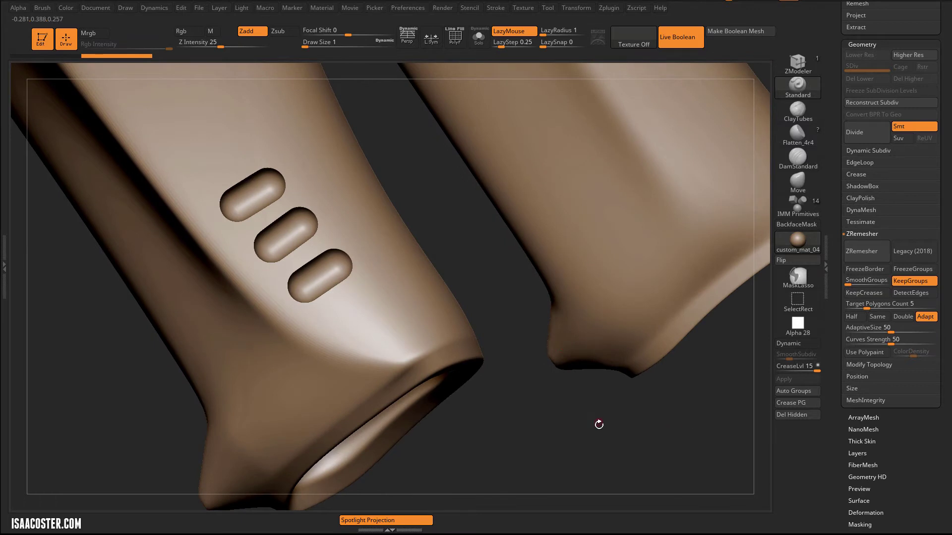
{"action": "key", "text": "ctrl+z"}
Set ZRemesher's AdaptiveSize to 50 and its Target Polygons Count to 50
{"action": "left_click_drag", "start_coordinate": [885, 328], "coordinate": [877, 325]}
{"action": "type", "text": "5"}
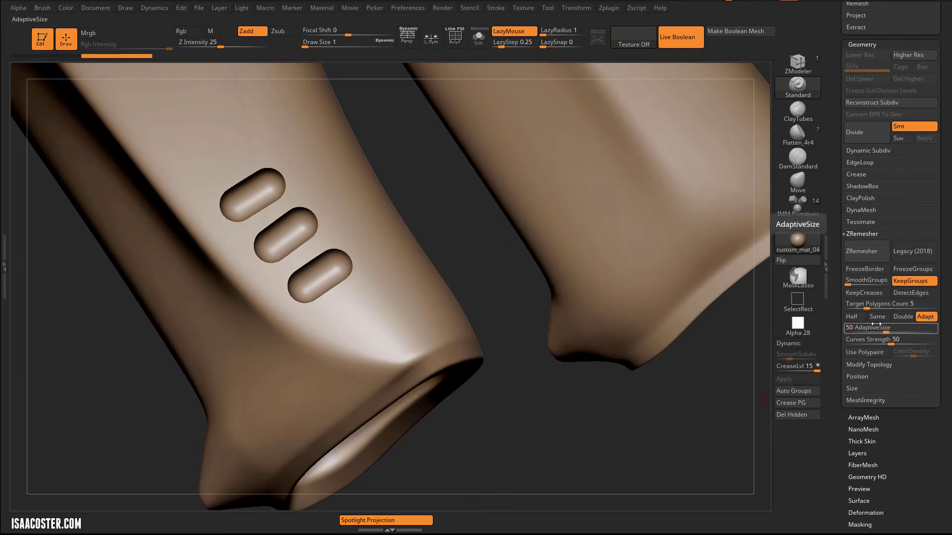
{"action": "type", "text": "0"}
{"action": "key", "text": "Return"}
{"action": "left_click", "coordinate": [865, 304]}
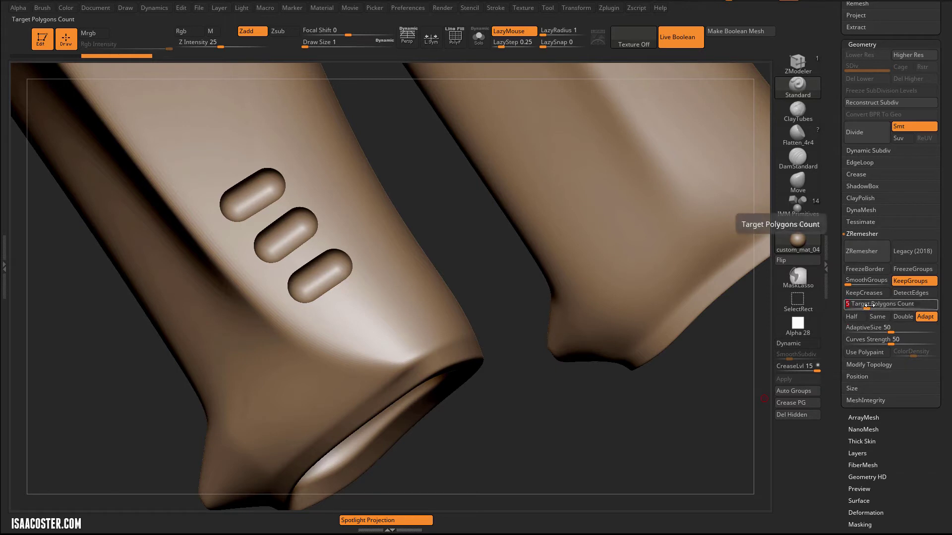
{"action": "key", "text": "Return"}
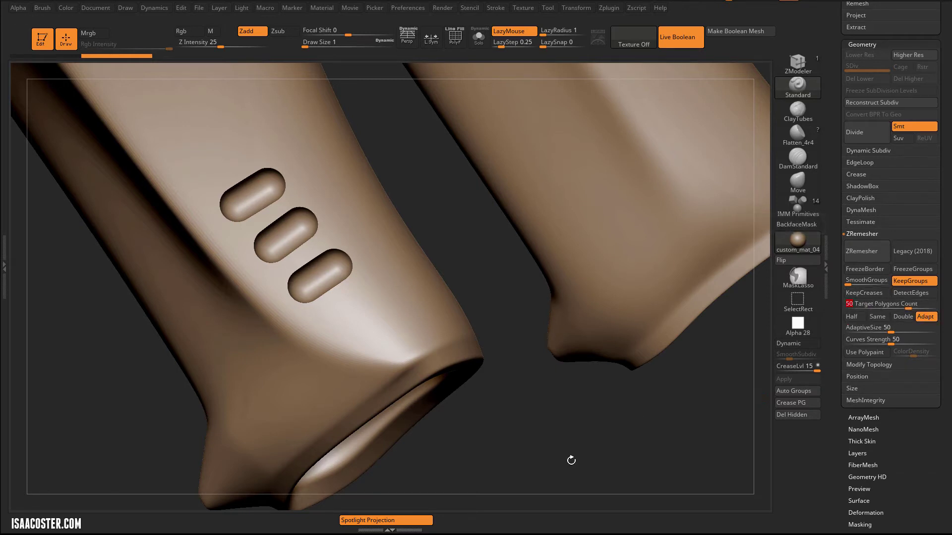
Isolate one slotted forearm and delete the other forearm as hidden geometry
{"action": "left_click_drag", "start_coordinate": [532, 415], "coordinate": [478, 411]}
{"action": "left_click_drag", "start_coordinate": [579, 283], "coordinate": [423, 362], "text": "alt"}
{"action": "left_click_drag", "start_coordinate": [632, 152], "coordinate": [373, 489], "text": "ctrl+alt+shift"}
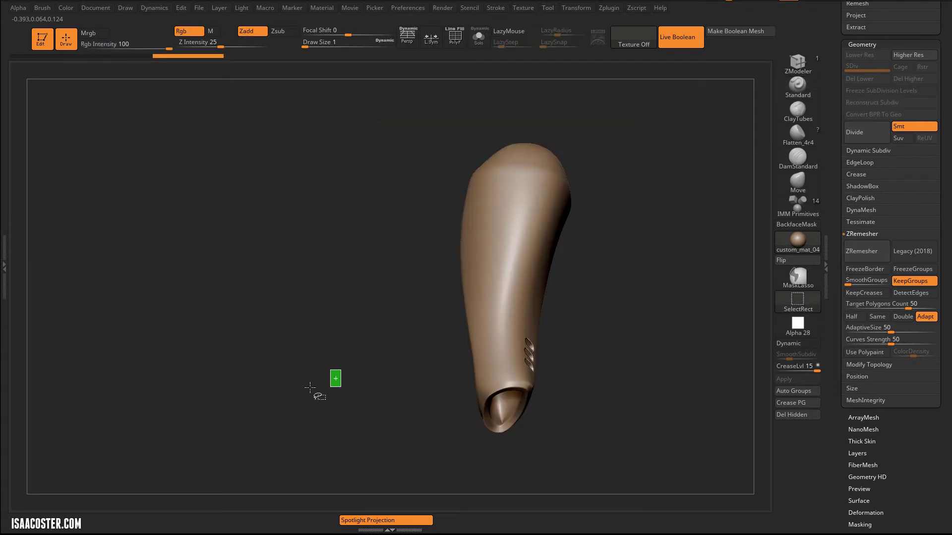
{"action": "left_click_drag", "start_coordinate": [314, 394], "coordinate": [303, 400], "text": "ctrl+shift"}
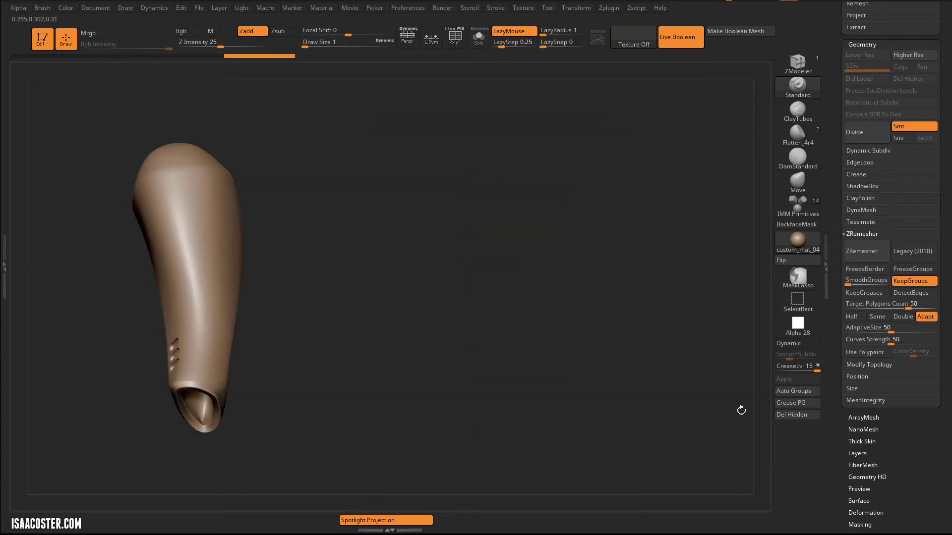
{"action": "left_click", "coordinate": [811, 415]}
{"action": "left_click", "coordinate": [793, 415]}
{"action": "key", "text": "ctrl+d"}
Run ZRemesher on the remaining forearm and show its polygroup wireframe around the slots
{"action": "mouse_move", "coordinate": [504, 400]}
{"action": "left_mouse_down"}
{"action": "mouse_move", "coordinate": [421, 387]}
{"action": "mouse_move", "coordinate": [614, 280]}
{"action": "mouse_move", "coordinate": [585, 310]}
{"action": "mouse_move", "coordinate": [606, 446]}
{"action": "mouse_move", "coordinate": [631, 303]}
{"action": "left_mouse_up"}
{"action": "mouse_move", "coordinate": [487, 203]}
{"action": "left_mouse_down", "text": "alt"}
{"action": "mouse_move", "coordinate": [488, 212]}
{"action": "mouse_move", "coordinate": [587, 221]}
{"action": "mouse_move", "coordinate": [540, 213]}
{"action": "left_mouse_up", "text": "alt"}
{"action": "key", "text": "shift+f"}
{"action": "key", "text": "shift+f"}
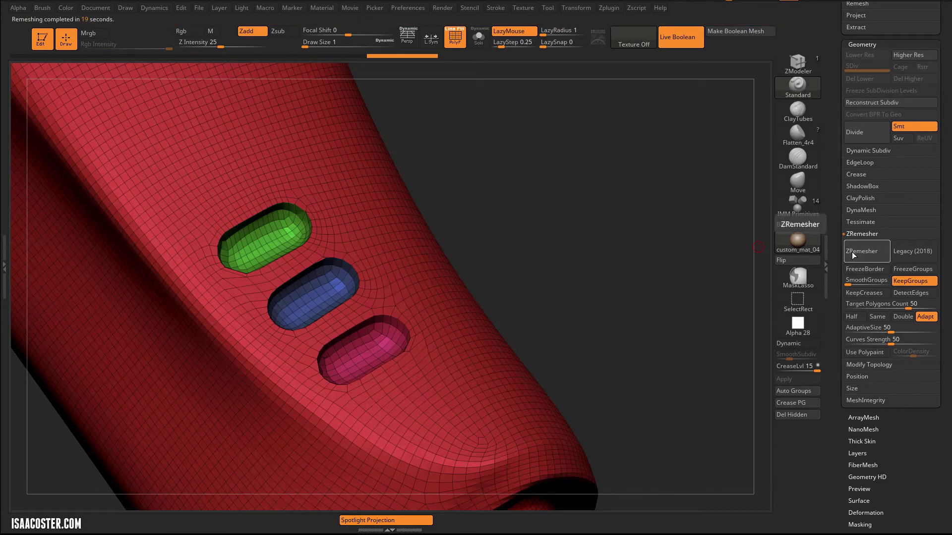
Check the remeshed slots, set Target Polygons Count to 30, and run ZRemesher on the forearm again
{"action": "left_click_drag", "start_coordinate": [638, 330], "coordinate": [658, 336]}
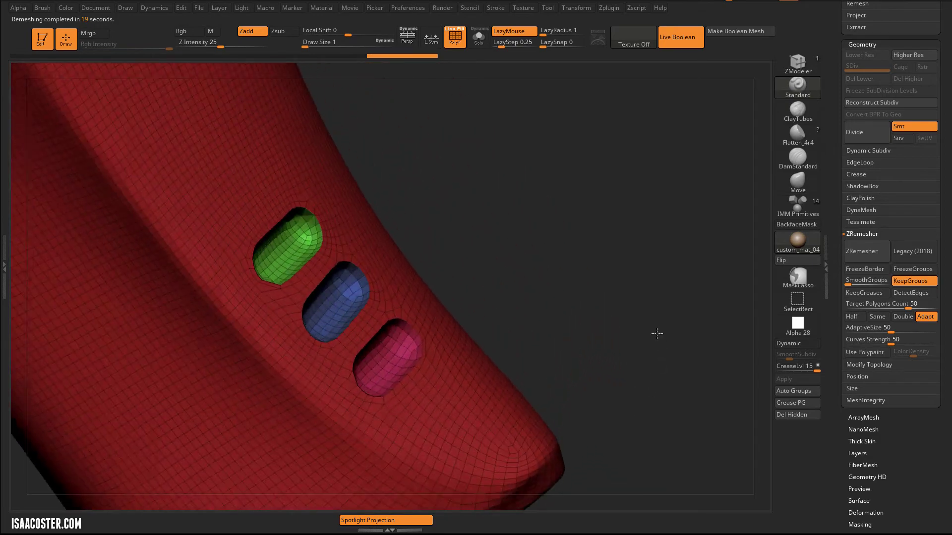
{"action": "mouse_move", "coordinate": [645, 293]}
{"action": "left_mouse_down"}
{"action": "mouse_move", "coordinate": [639, 281]}
{"action": "mouse_move", "coordinate": [663, 296]}
{"action": "mouse_move", "coordinate": [641, 290]}
{"action": "left_mouse_up"}
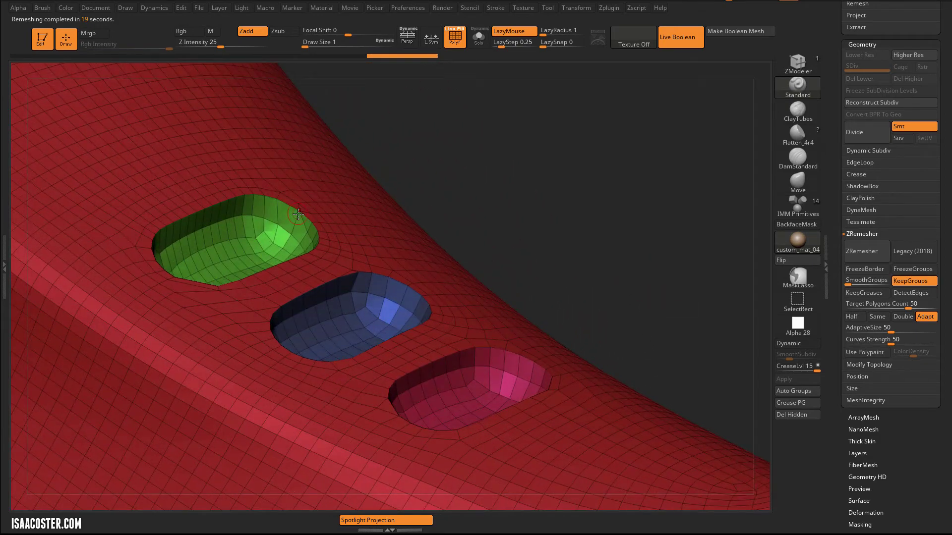
{"action": "left_click_drag", "start_coordinate": [553, 153], "coordinate": [449, 164]}
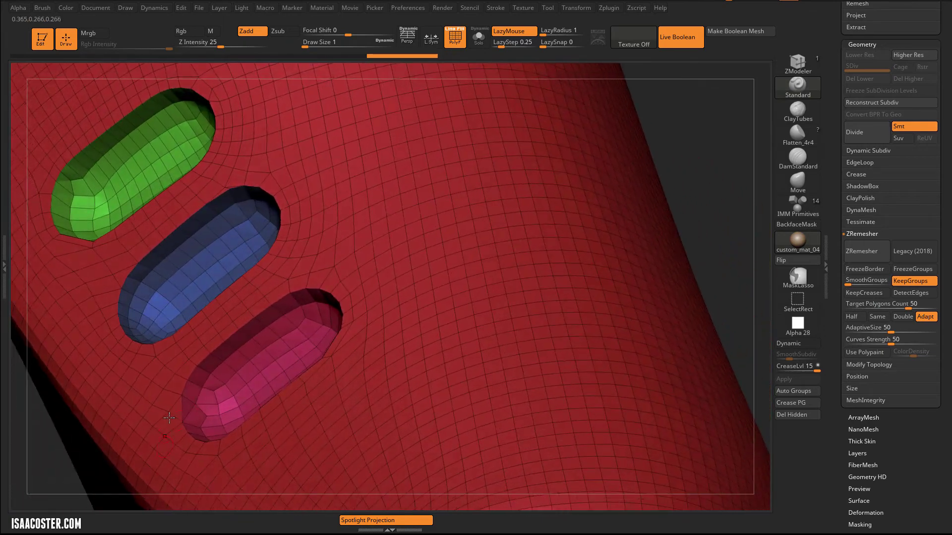
{"action": "left_click_drag", "start_coordinate": [677, 143], "coordinate": [684, 232]}
{"action": "left_click_drag", "start_coordinate": [630, 133], "coordinate": [728, 434]}
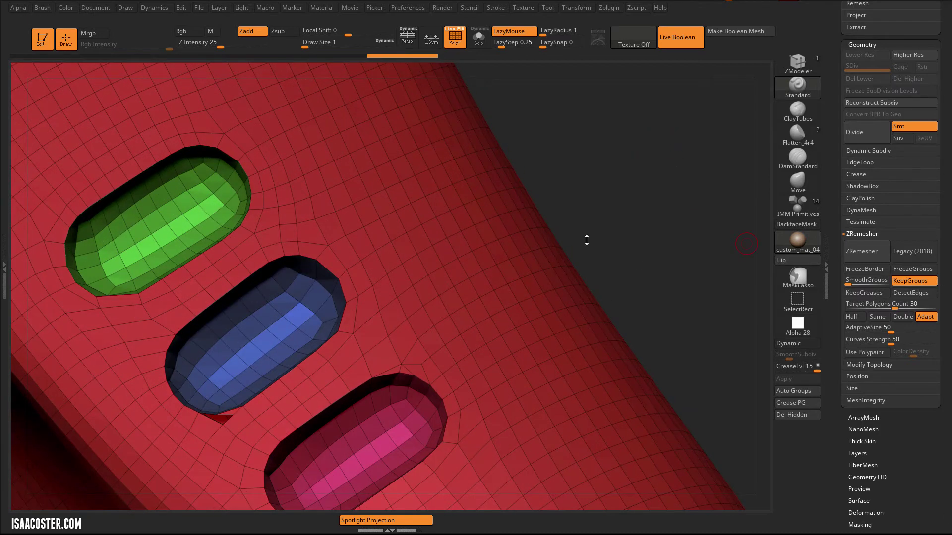
{"action": "left_click_drag", "start_coordinate": [587, 240], "coordinate": [656, 186]}
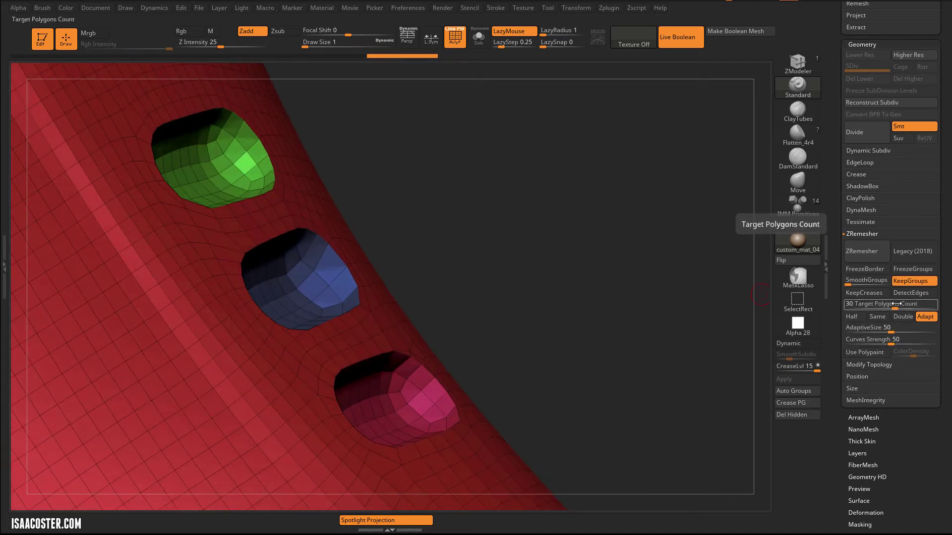
Examine the new topology around the three slots and inside them from several angles
{"action": "left_click_drag", "start_coordinate": [638, 265], "coordinate": [182, 260]}
{"action": "left_click_drag", "start_coordinate": [69, 324], "coordinate": [64, 284]}
{"action": "left_click_drag", "start_coordinate": [54, 321], "coordinate": [98, 309]}
{"action": "left_click_drag", "start_coordinate": [719, 224], "coordinate": [656, 212]}
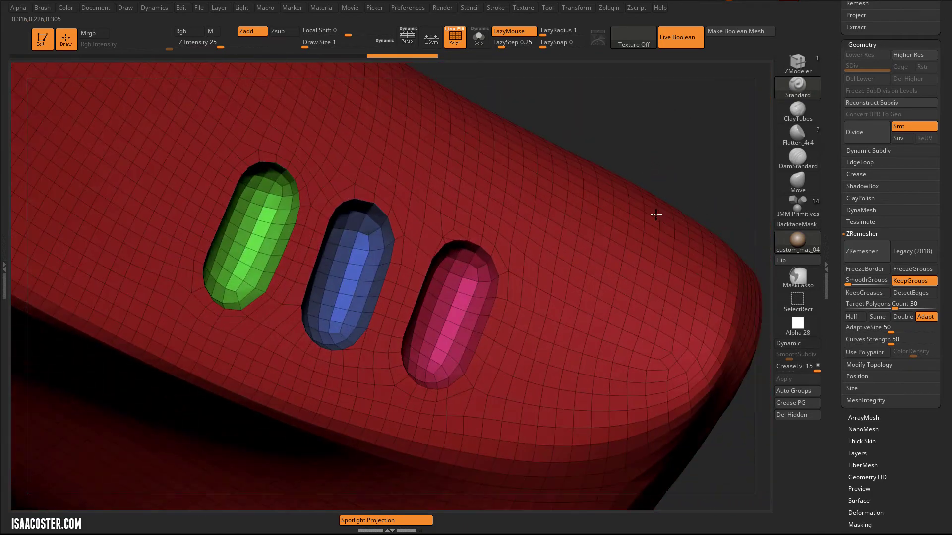
{"action": "mouse_move", "coordinate": [680, 138]}
{"action": "left_mouse_down"}
{"action": "mouse_move", "coordinate": [670, 100]}
{"action": "mouse_move", "coordinate": [642, 124]}
{"action": "mouse_move", "coordinate": [687, 124]}
{"action": "mouse_move", "coordinate": [693, 140]}
{"action": "left_mouse_up"}
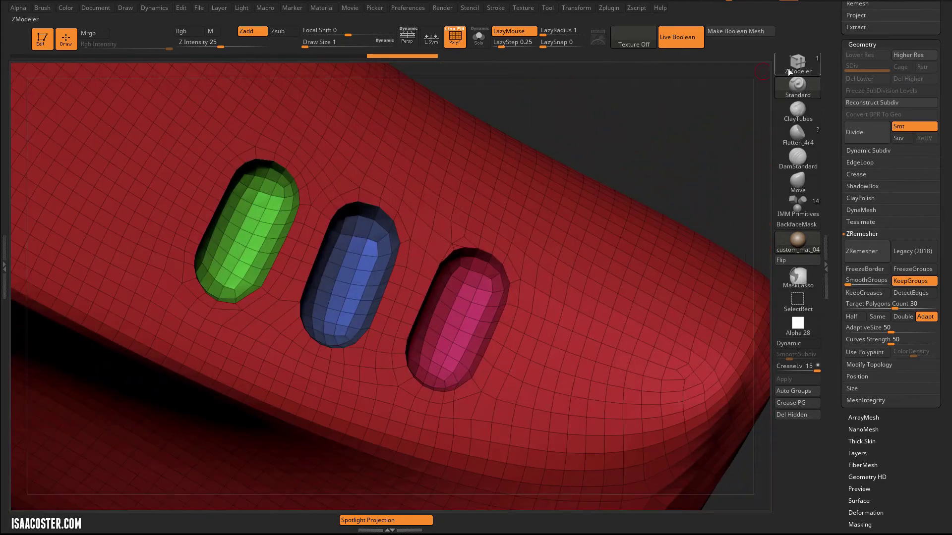
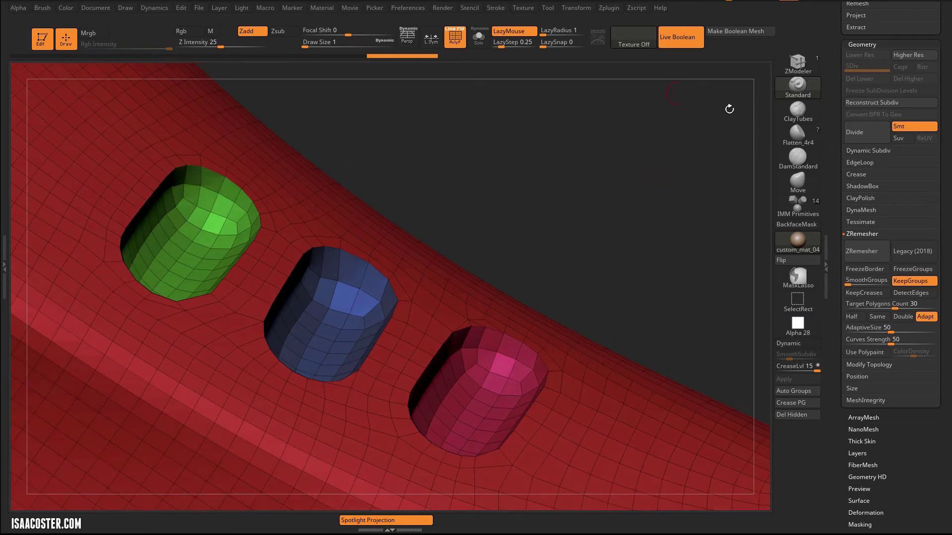
Activate the ZModeler brush and isolate the three slot interiors by hiding their polygroups and inverting visibility
{"action": "left_click", "coordinate": [797, 62]}
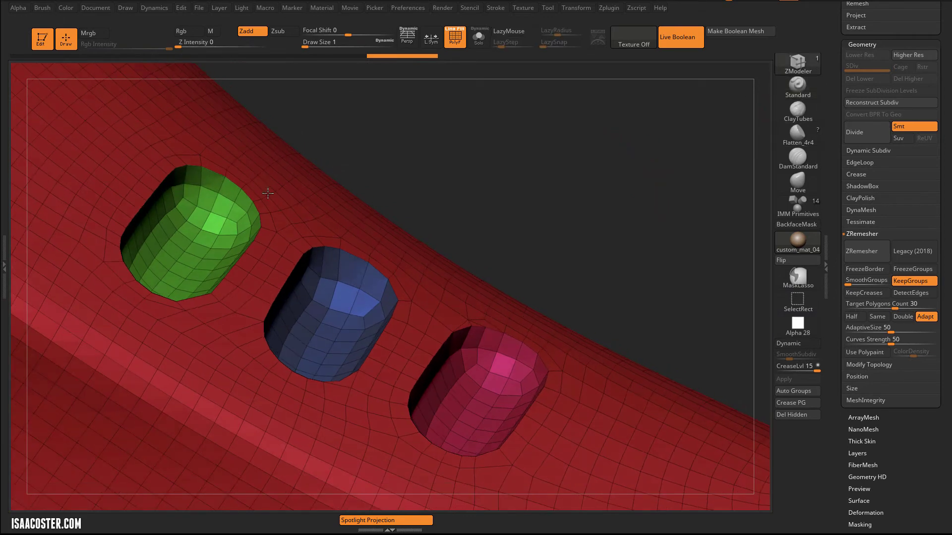
{"action": "left_click", "coordinate": [199, 206], "text": "ctrl+shift"}
{"action": "left_click", "coordinate": [388, 218], "text": "ctrl+shift"}
{"action": "left_click", "coordinate": [350, 278], "text": "ctrl+shift"}
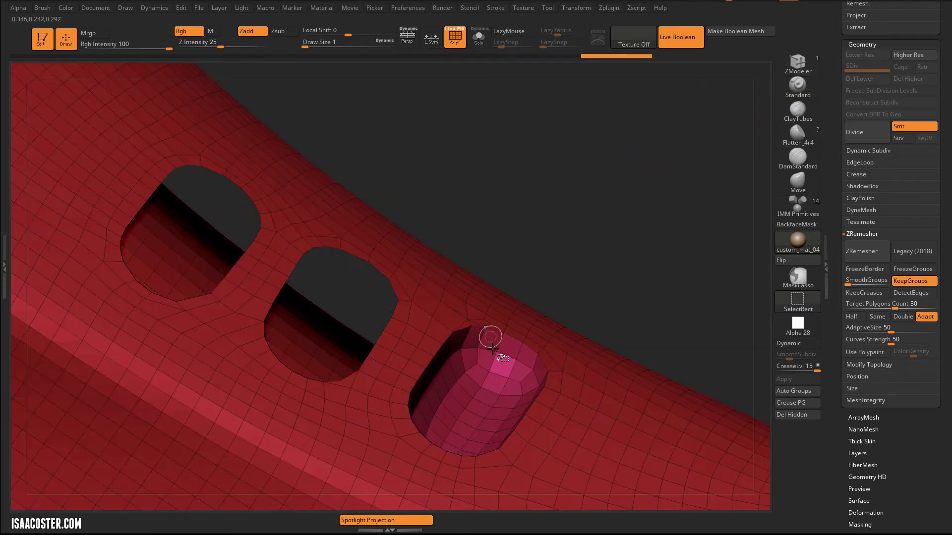
{"action": "left_click", "coordinate": [506, 346], "text": "ctrl+shift"}
{"action": "left_click_drag", "start_coordinate": [566, 236], "coordinate": [581, 274], "text": "ctrl+shift"}
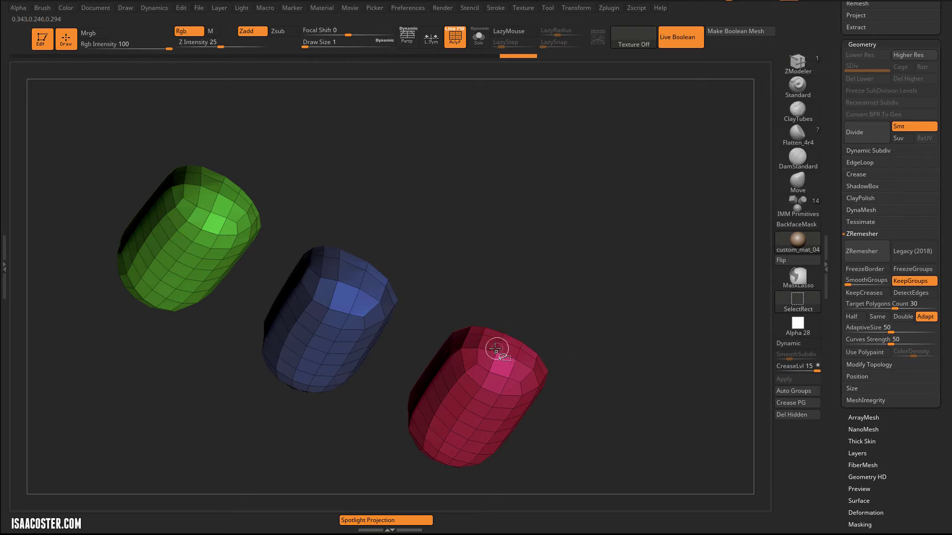
Use SelectLasso to hide the outermost polygon loop of each slot interior, and invert visibility to the body with the slot rims
{"action": "left_click", "coordinate": [506, 334], "text": "ctrl+alt+shift"}
{"action": "left_click", "coordinate": [512, 299], "text": "ctrl+shift"}
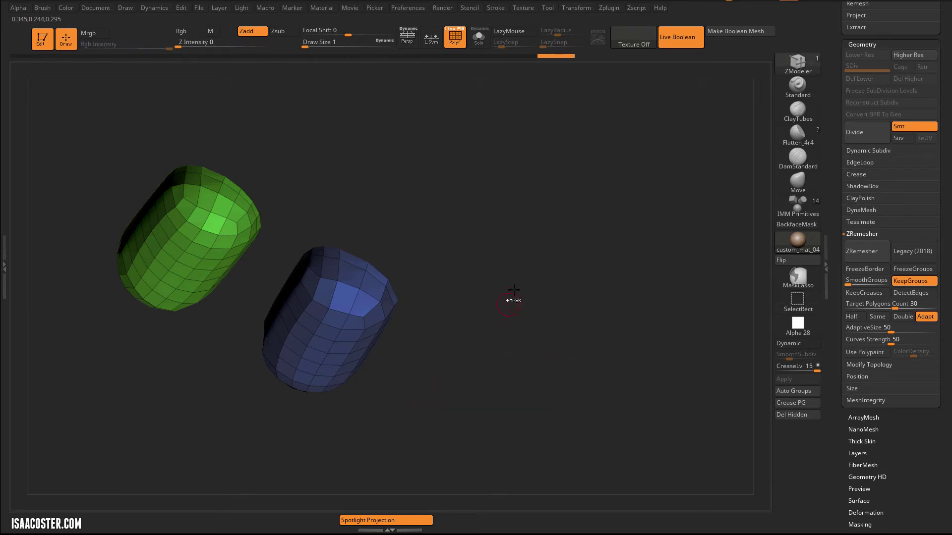
{"action": "right_click_drag", "start_coordinate": [490, 238], "coordinate": [508, 330], "text": "ctrl"}
{"action": "left_click", "coordinate": [797, 302], "text": "ctrl+shift"}
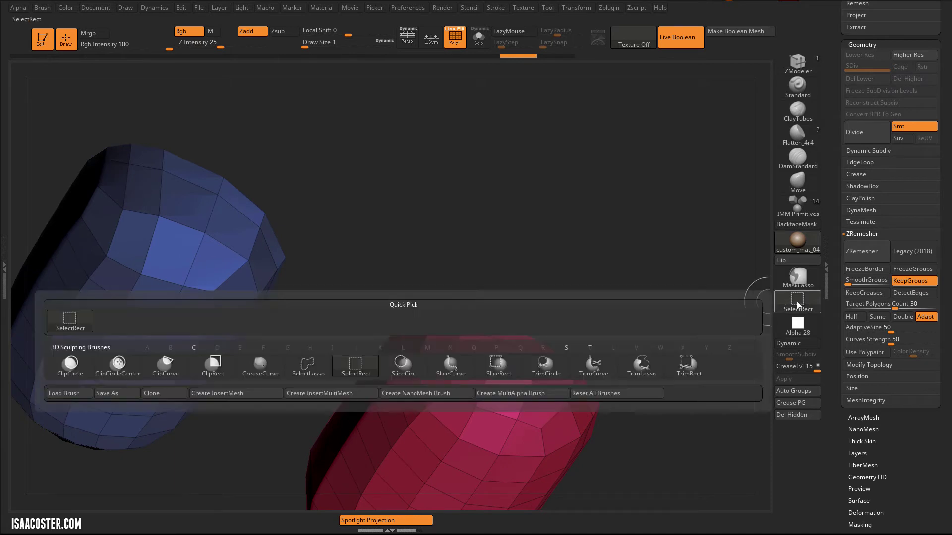
{"action": "left_click", "coordinate": [312, 371], "text": "ctrl+shift"}
{"action": "left_click", "coordinate": [222, 186], "text": "ctrl+shift"}
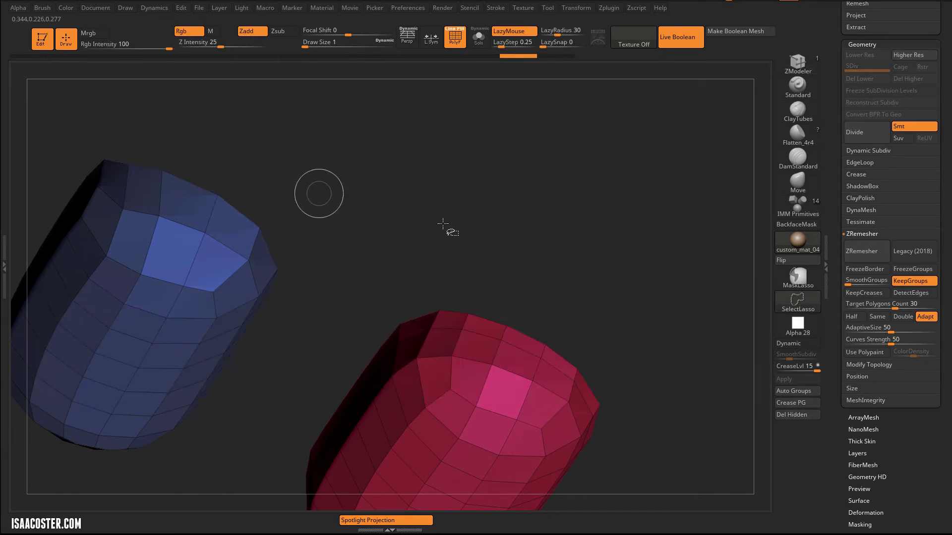
{"action": "left_click", "coordinate": [505, 333], "text": "ctrl+shift"}
{"action": "right_click_drag", "start_coordinate": [385, 200], "coordinate": [276, 174]}
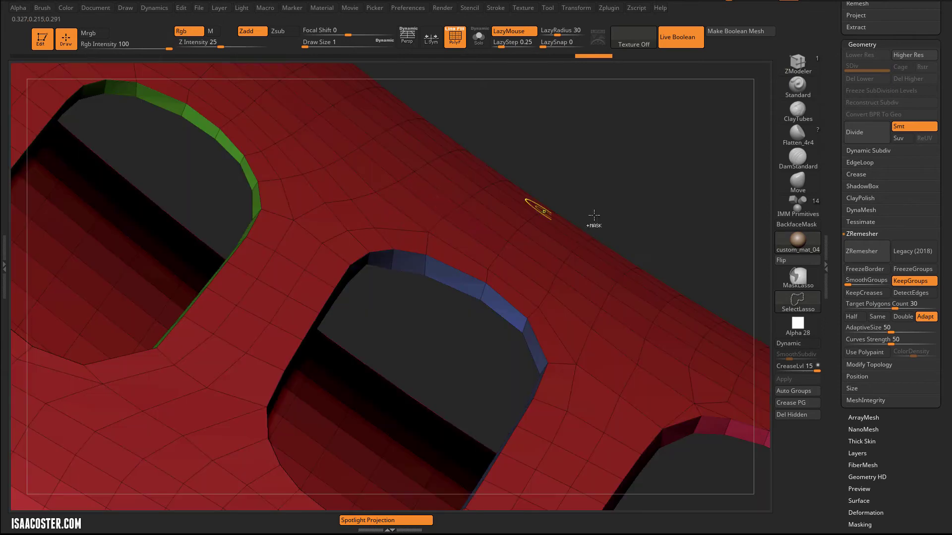
Assign one polygroup to the body and slot rims and another to the slot interiors, and show the whole mesh
{"action": "key", "text": "ctrl+w"}
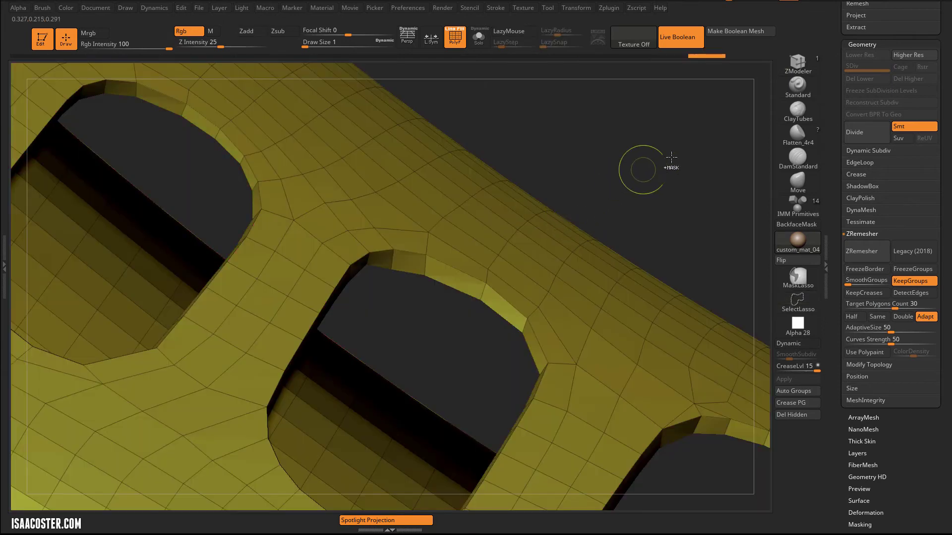
{"action": "left_click_drag", "start_coordinate": [673, 164], "coordinate": [673, 207], "text": "ctrl+shift"}
{"action": "key", "text": "ctrl+w"}
{"action": "left_click", "coordinate": [655, 210], "text": "ctrl+shift"}
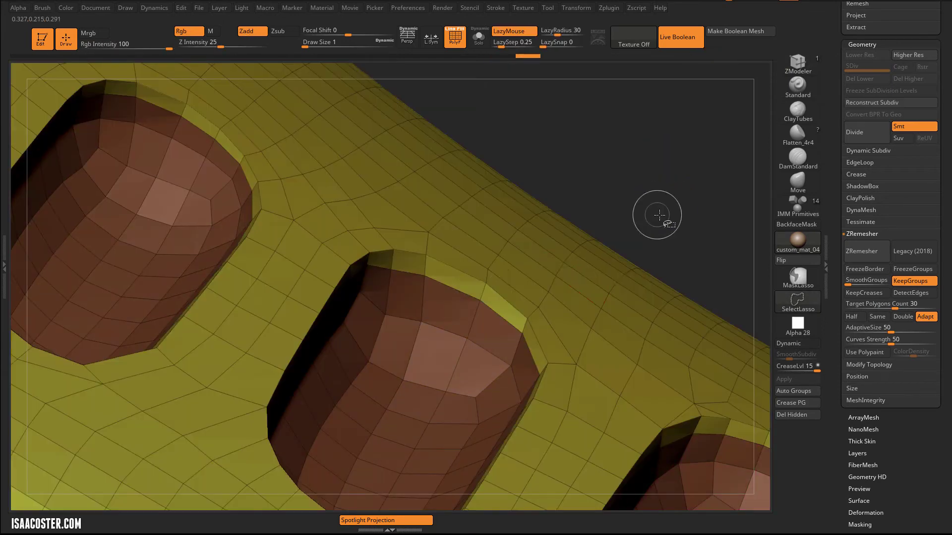
Hide the rim polygon loop just inside the edge of each of the three slots
{"action": "right_click_drag", "start_coordinate": [633, 183], "coordinate": [739, 182], "text": "ctrl"}
{"action": "key", "text": "space"}
{"action": "left_click", "coordinate": [317, 261]}
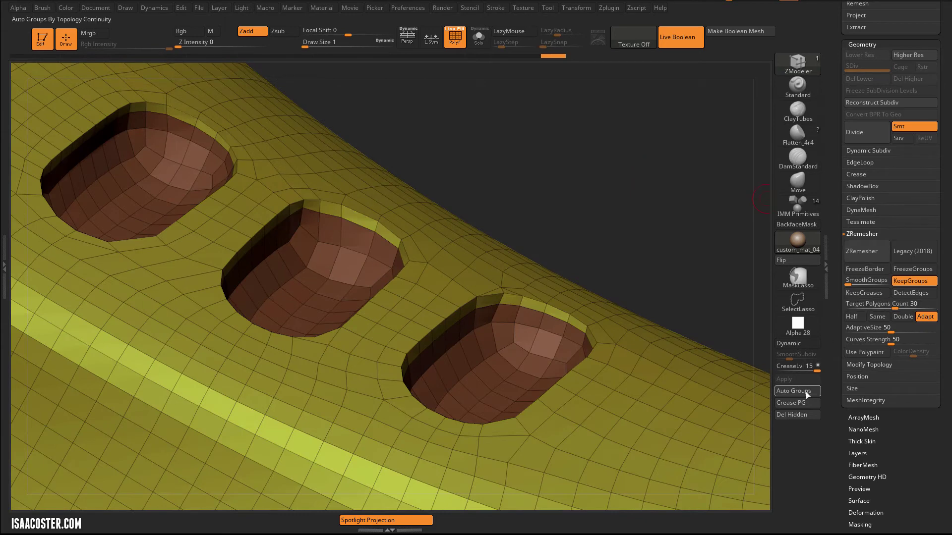
{"action": "right_click_drag", "start_coordinate": [628, 273], "coordinate": [570, 213]}
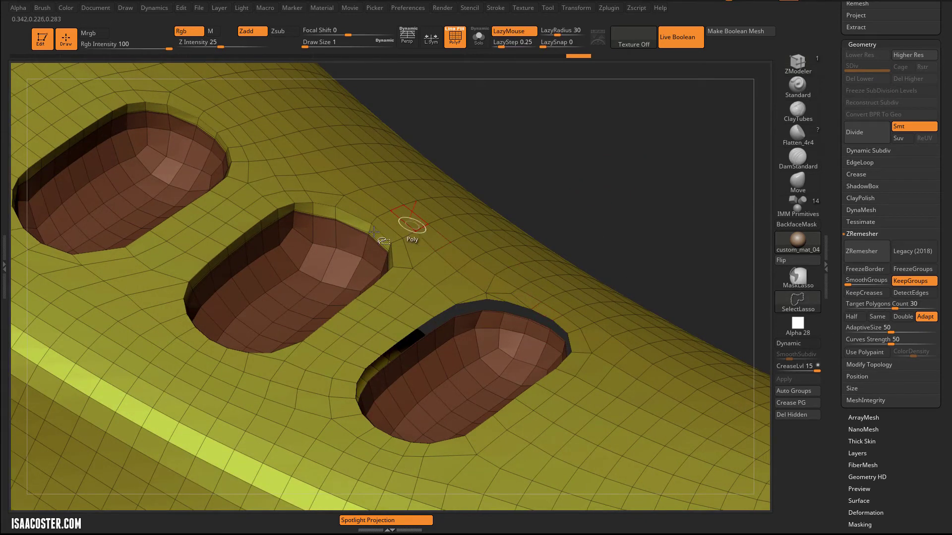
{"action": "left_click", "coordinate": [332, 217]}
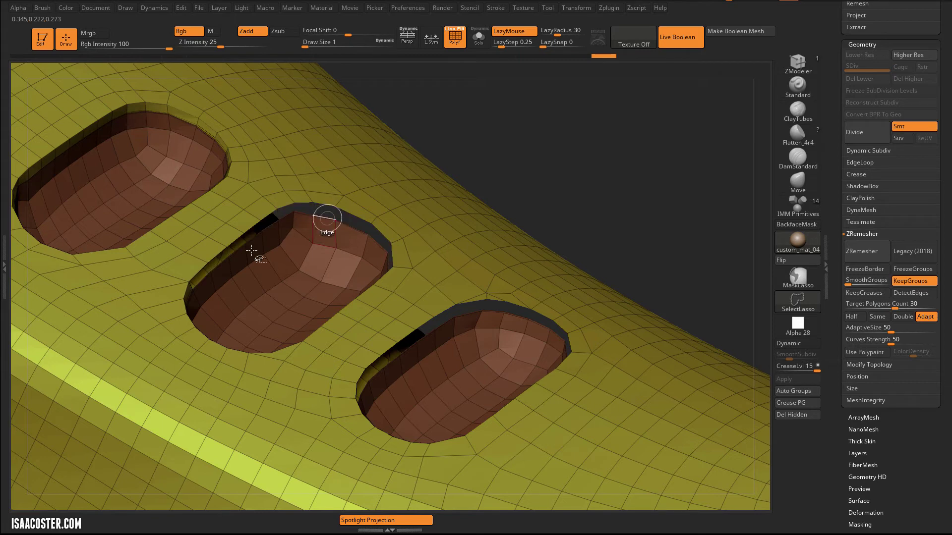
{"action": "left_click", "coordinate": [168, 111]}
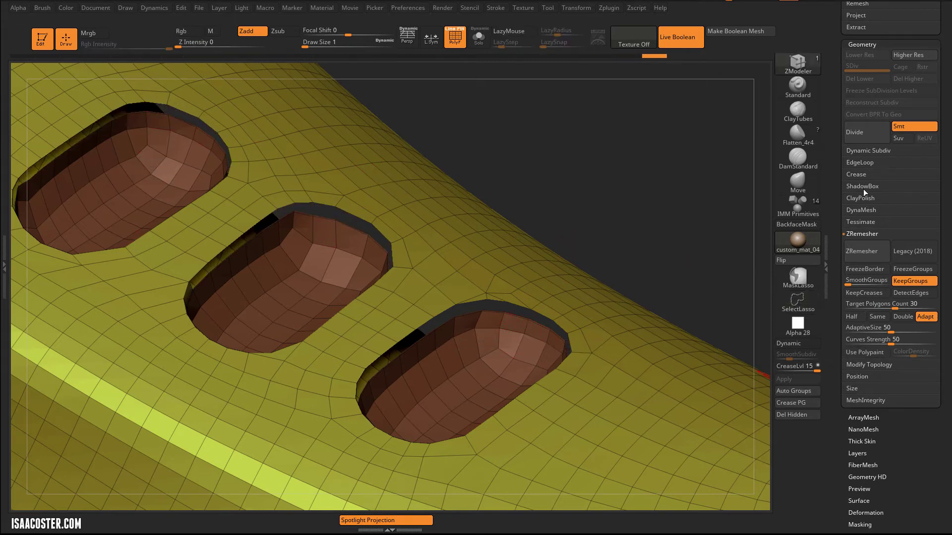
Crease the edges bordering the hidden rim loops and preview the full forearm with dynamic subdivision
{"action": "left_click", "coordinate": [861, 174]}
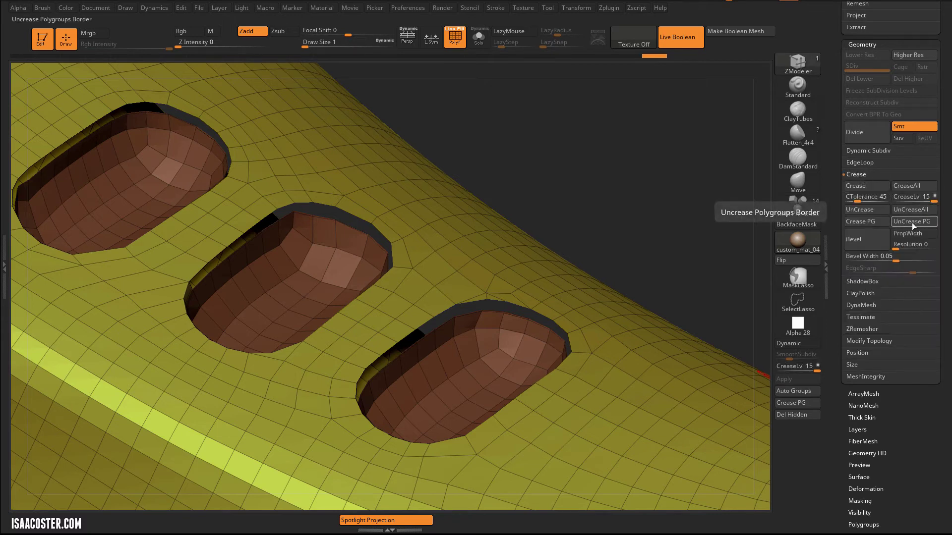
{"action": "left_click", "coordinate": [862, 186]}
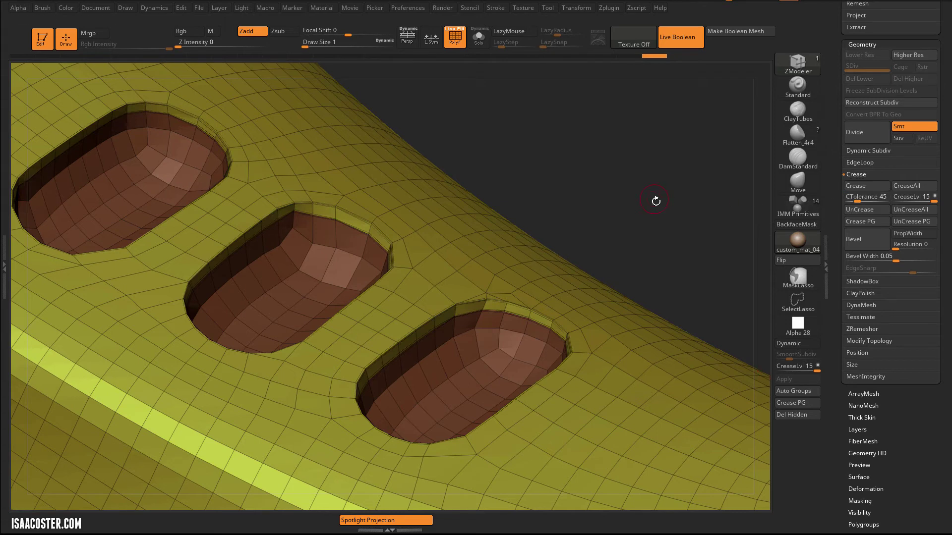
{"action": "key", "text": "d"}
{"action": "left_click_drag", "start_coordinate": [688, 240], "coordinate": [629, 206]}
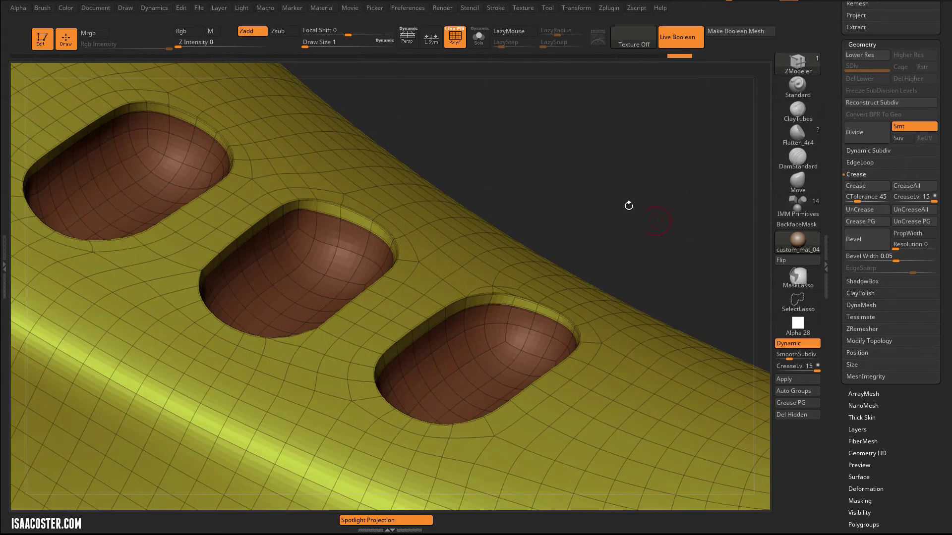
Inflate the interiors of all three slots slightly with ZModeler's polygon action Inflate targeting Polygroup All, with dynamic subdivision off
{"action": "key", "text": "space"}
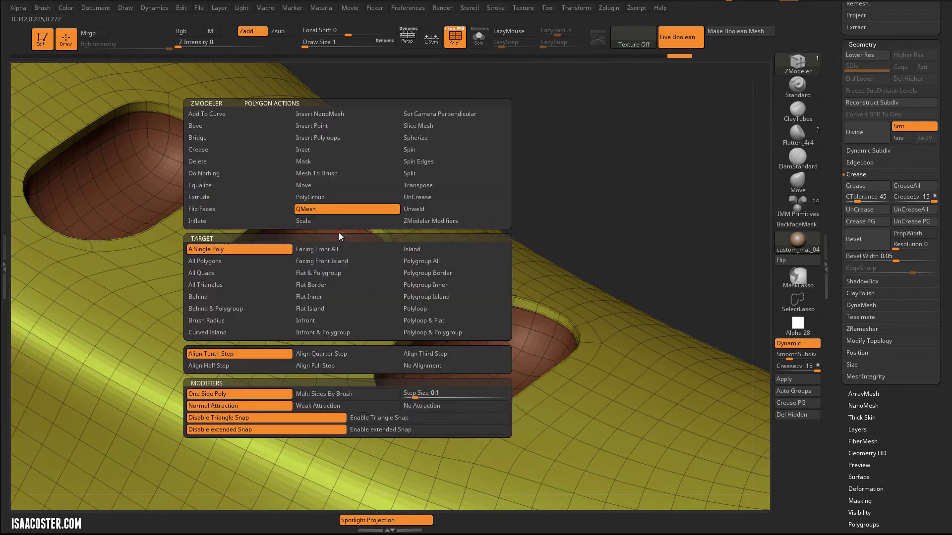
{"action": "left_click", "coordinate": [227, 220]}
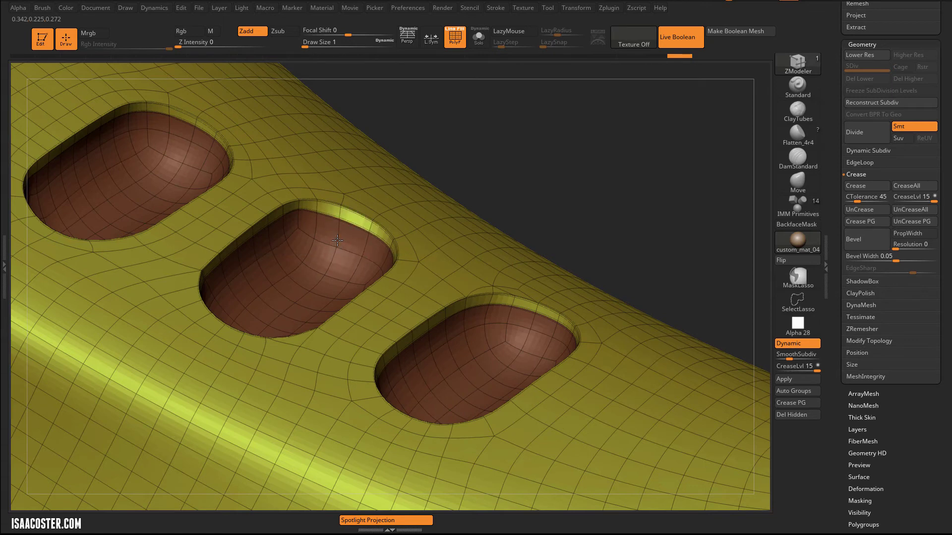
{"action": "key", "text": "shift+d"}
{"action": "key", "text": "space"}
{"action": "left_click", "coordinate": [432, 261]}
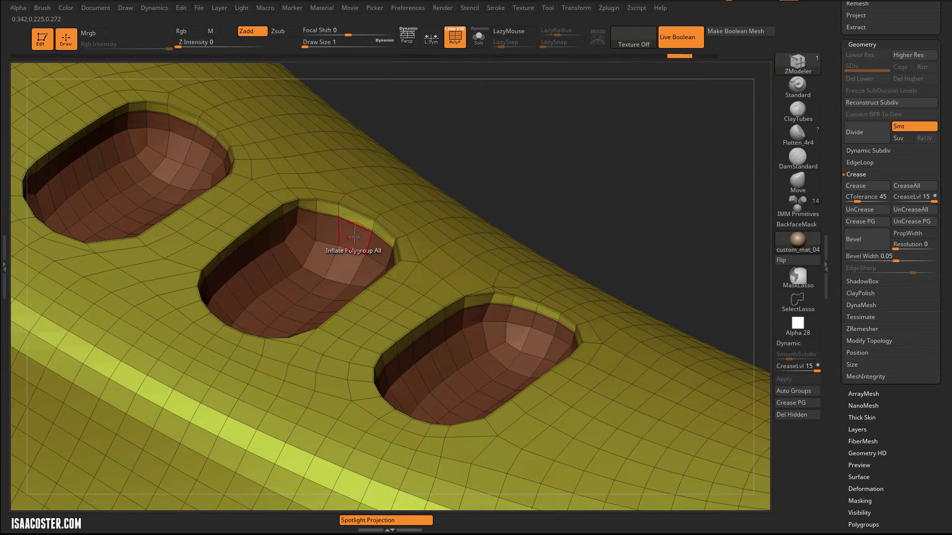
{"action": "left_click_drag", "start_coordinate": [353, 239], "coordinate": [335, 237]}
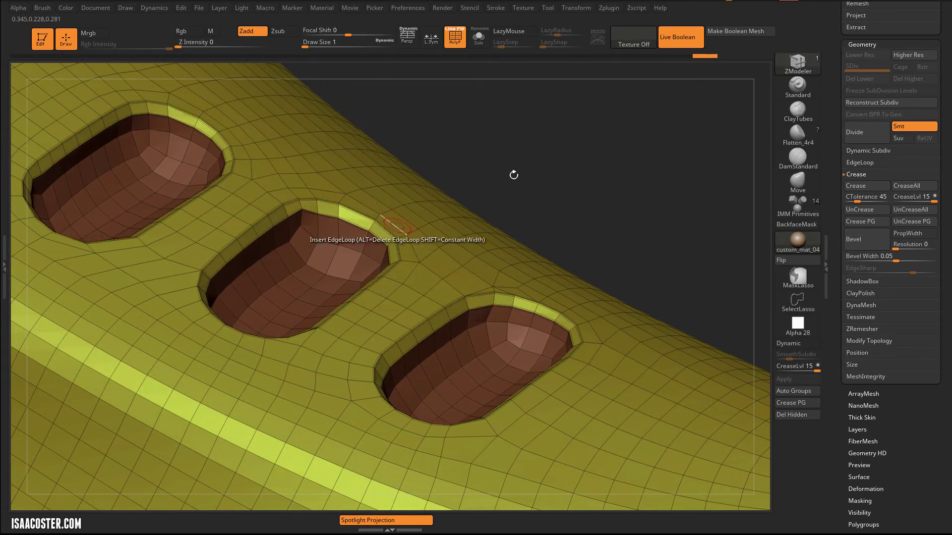
Preview the slots with dynamic subdivision, set the crease level to 2 and raise the smooth subdivision level
{"action": "key", "text": "d"}
{"action": "key", "text": "shift+f"}
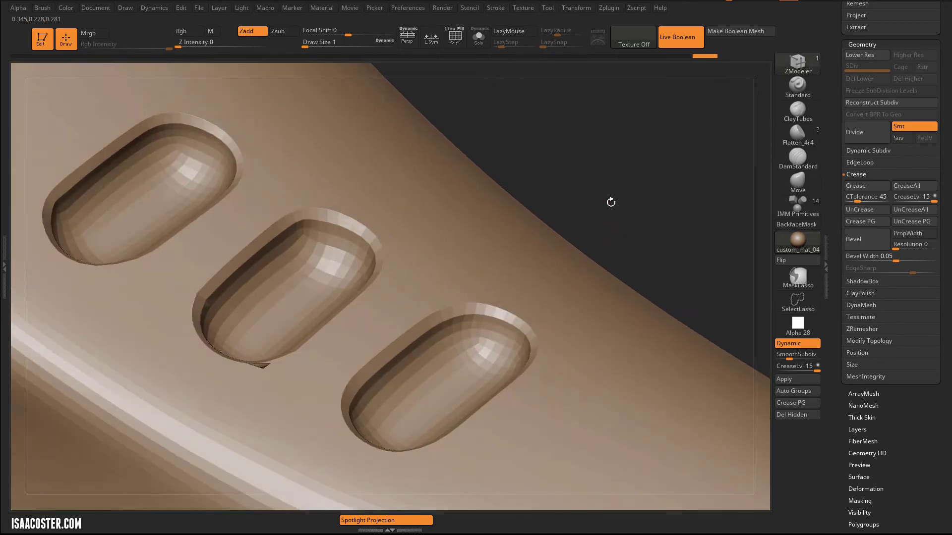
{"action": "mouse_move", "coordinate": [611, 202]}
{"action": "left_mouse_down"}
{"action": "mouse_move", "coordinate": [613, 225]}
{"action": "mouse_move", "coordinate": [686, 253]}
{"action": "left_mouse_up"}
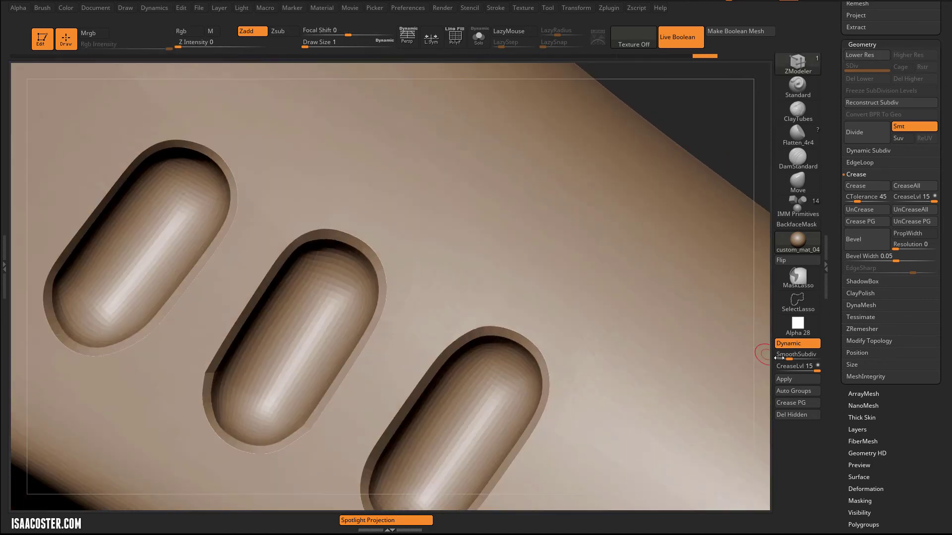
{"action": "mouse_move", "coordinate": [803, 367]}
{"action": "left_mouse_down"}
{"action": "mouse_move", "coordinate": [787, 366]}
{"action": "mouse_move", "coordinate": [801, 355]}
{"action": "left_mouse_up"}
{"action": "left_click_drag", "start_coordinate": [736, 153], "coordinate": [168, 438], "text": "alt"}
{"action": "key", "text": "shift+f"}
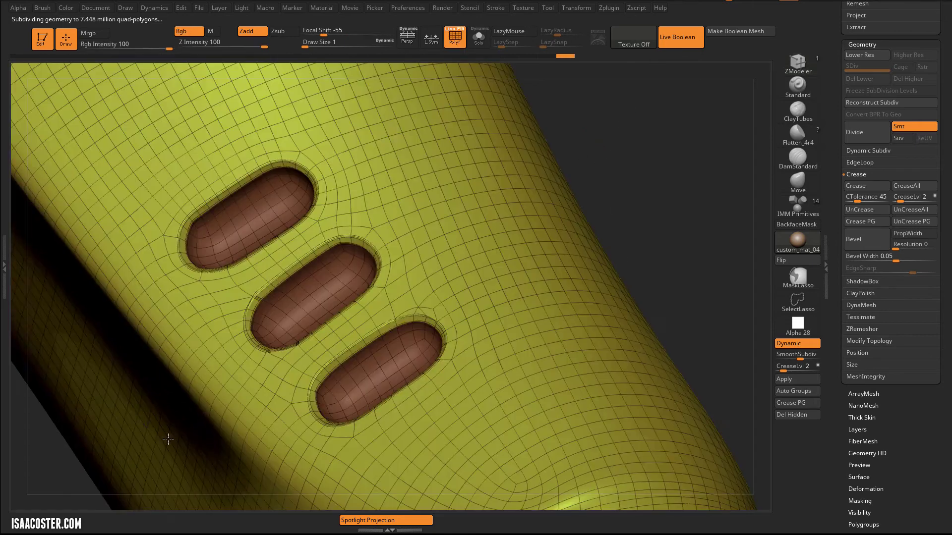
Turn off dynamic subdivision and set ZModeler's point action to Move with the Brush Radius target
{"action": "key", "text": "shift+d"}
{"action": "left_click_drag", "start_coordinate": [640, 203], "coordinate": [608, 184]}
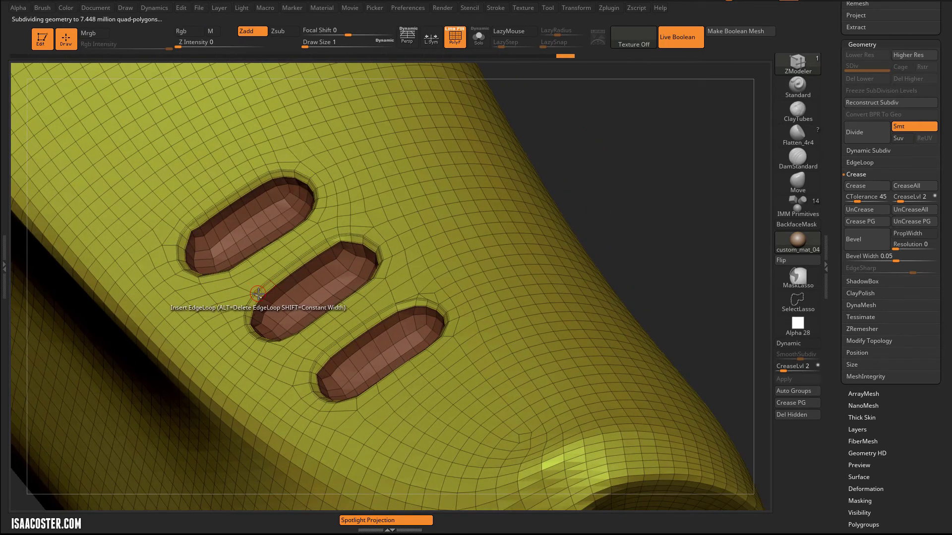
{"action": "key", "text": "space"}
{"action": "left_click", "coordinate": [140, 269]}
{"action": "left_click", "coordinate": [156, 327]}
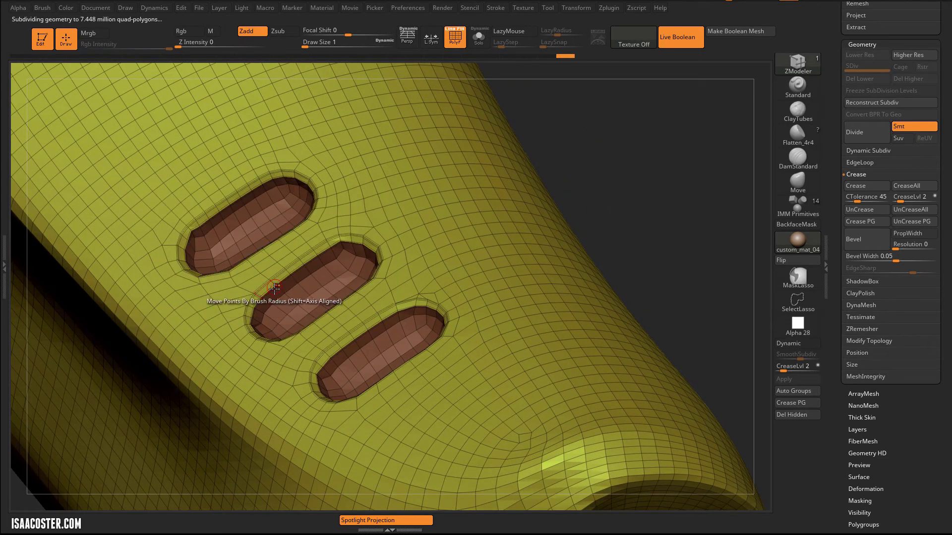
Preview the forearm with dynamic subdivision and without polyframe, and examine the softened slot edges from several angles
{"action": "key", "text": "d"}
{"action": "left_click_drag", "start_coordinate": [679, 155], "coordinate": [699, 206]}
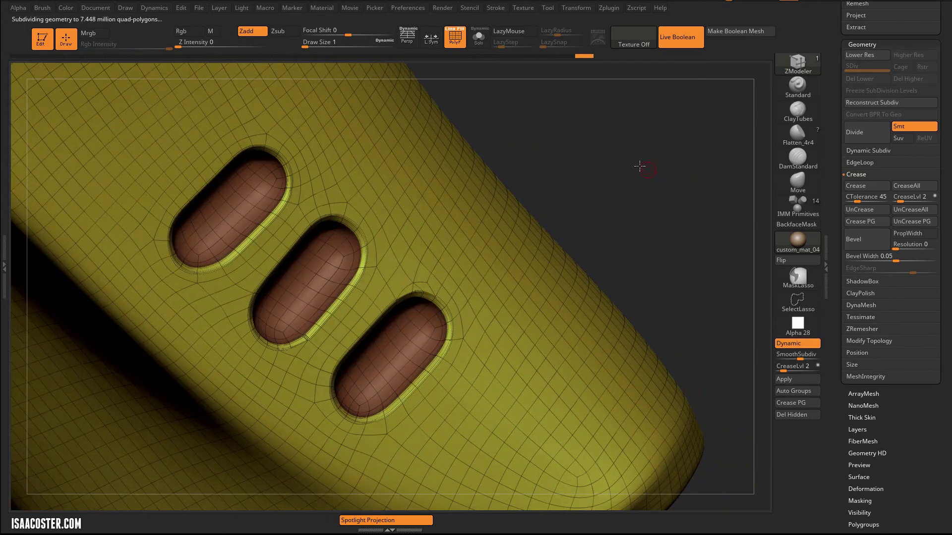
{"action": "left_click_drag", "start_coordinate": [639, 166], "coordinate": [587, 230]}
{"action": "key", "text": "shift+f"}
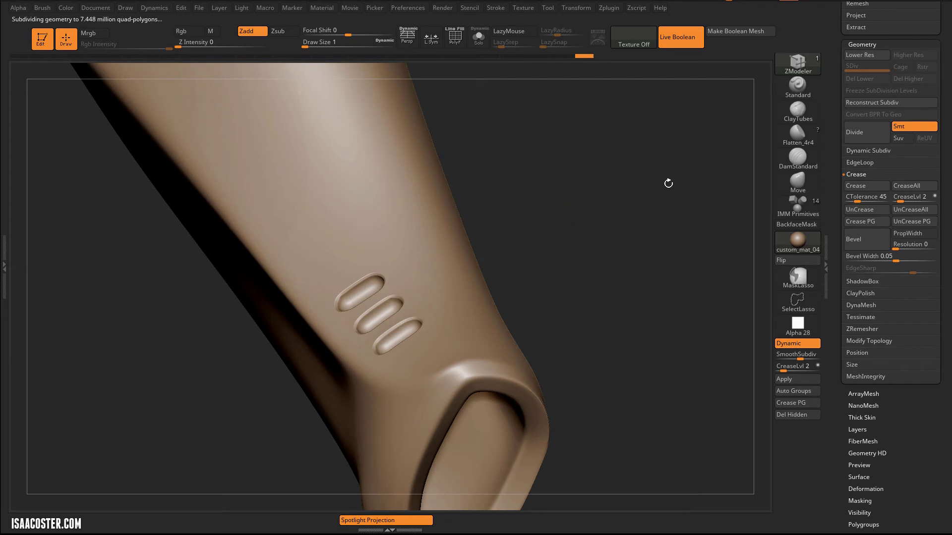
{"action": "left_click_drag", "start_coordinate": [668, 184], "coordinate": [403, 275]}
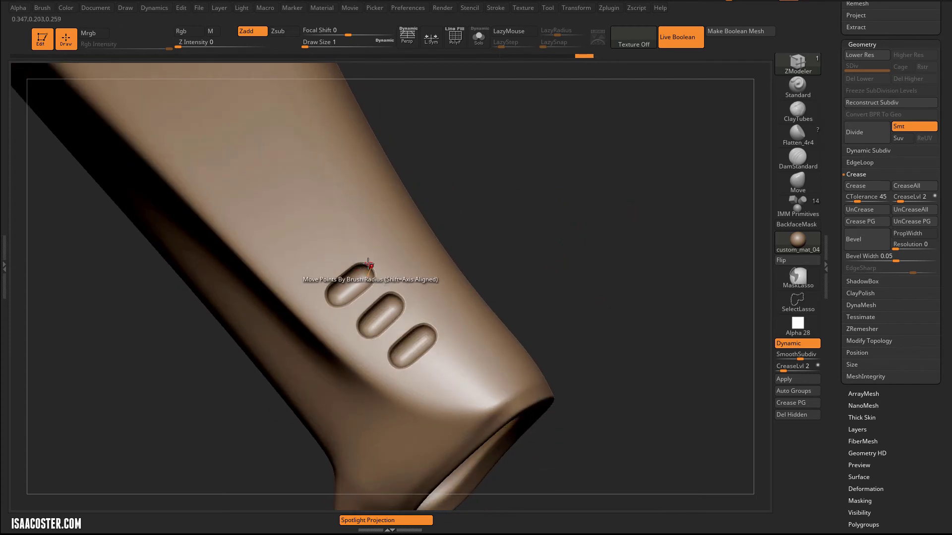
{"action": "left_click_drag", "start_coordinate": [540, 235], "coordinate": [484, 316]}
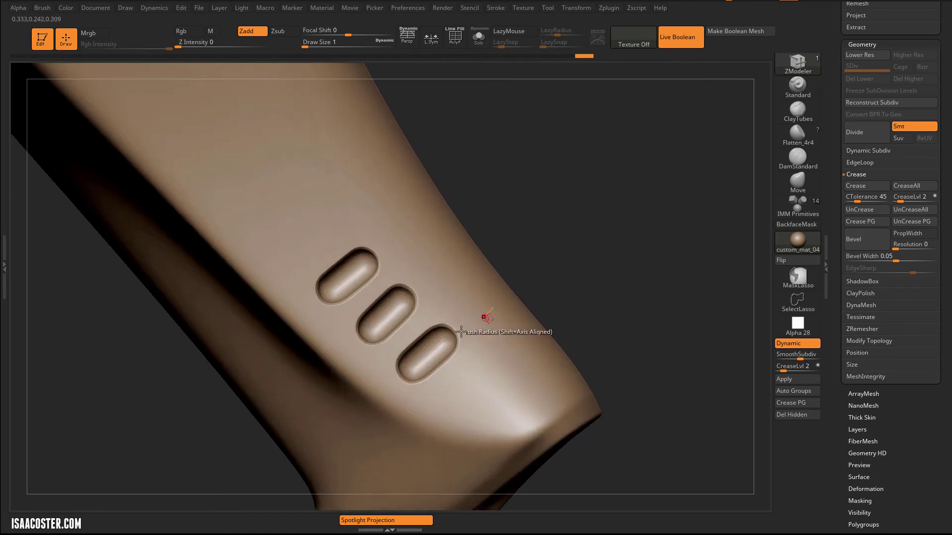
{"action": "left_click_drag", "start_coordinate": [582, 244], "coordinate": [646, 79]}
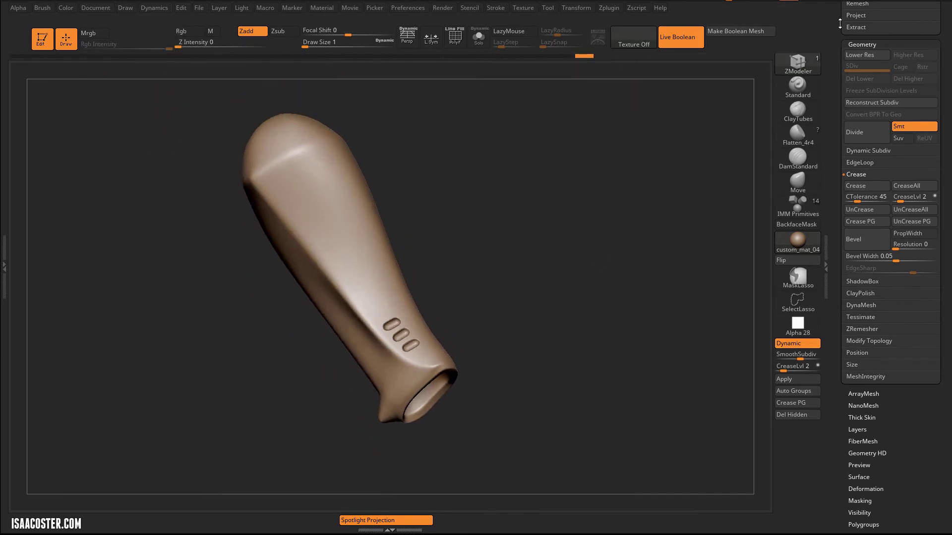
Show all subtools around the forearm again, keeping the original PM3D_ZSphere2 subtool hidden
{"action": "left_click_drag", "start_coordinate": [841, 23], "coordinate": [844, 126]}
{"action": "scroll", "coordinate": [845, 126], "scroll_direction": "up", "scroll_amount": 5}
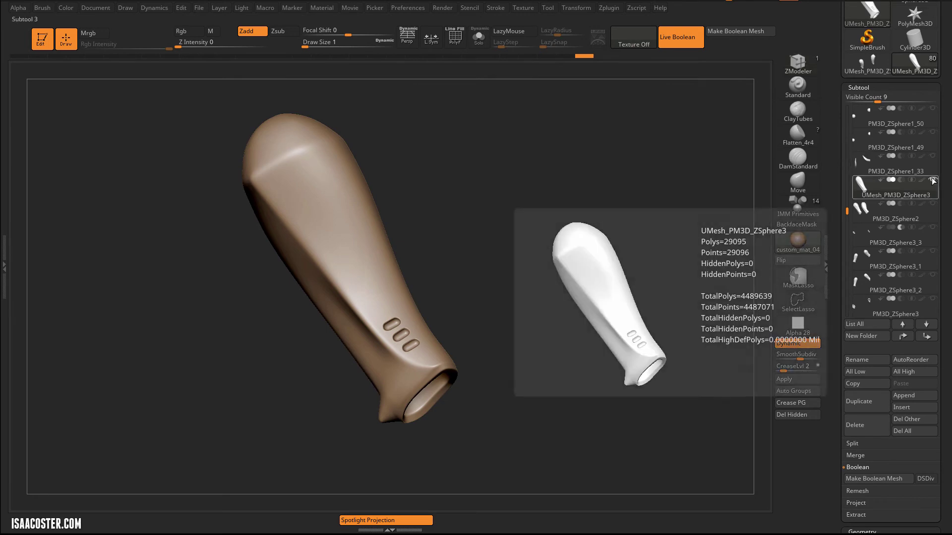
{"action": "left_click", "coordinate": [935, 179], "text": "shift"}
{"action": "left_click", "coordinate": [935, 205]}
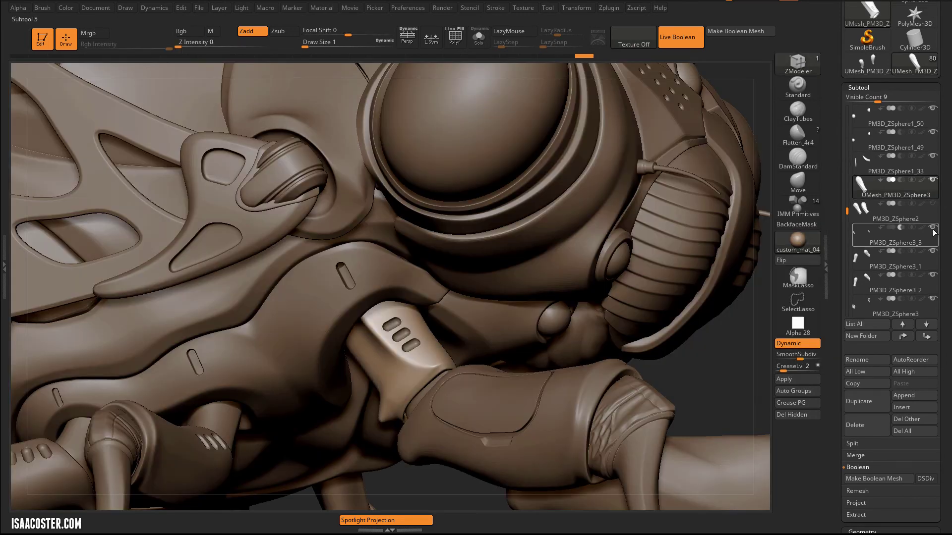
{"action": "left_click_drag", "start_coordinate": [735, 369], "coordinate": [719, 283]}
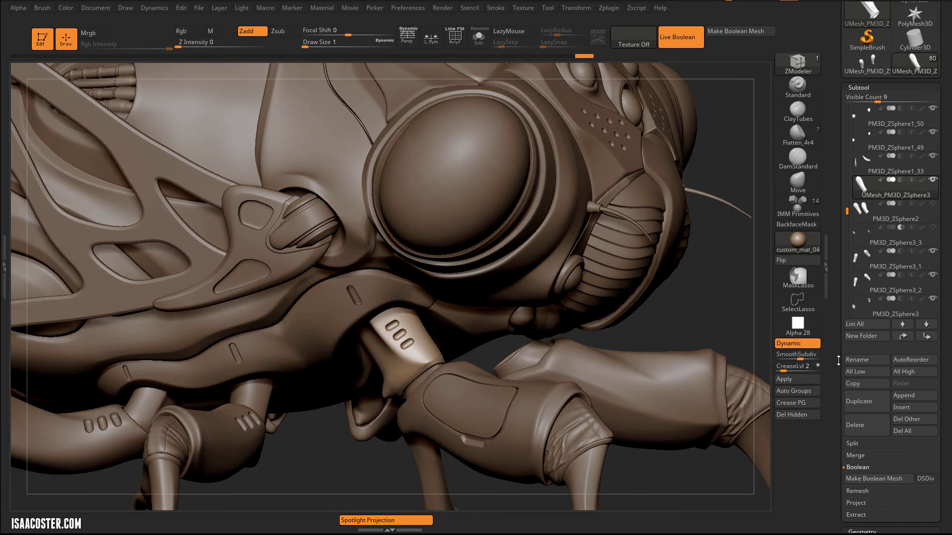
Mirror and weld the remeshed forearm to create its counterpart on the other side of the insect
{"action": "left_click_drag", "start_coordinate": [837, 361], "coordinate": [827, 294]}
{"action": "scroll", "coordinate": [828, 294], "scroll_direction": "down", "scroll_amount": 5}
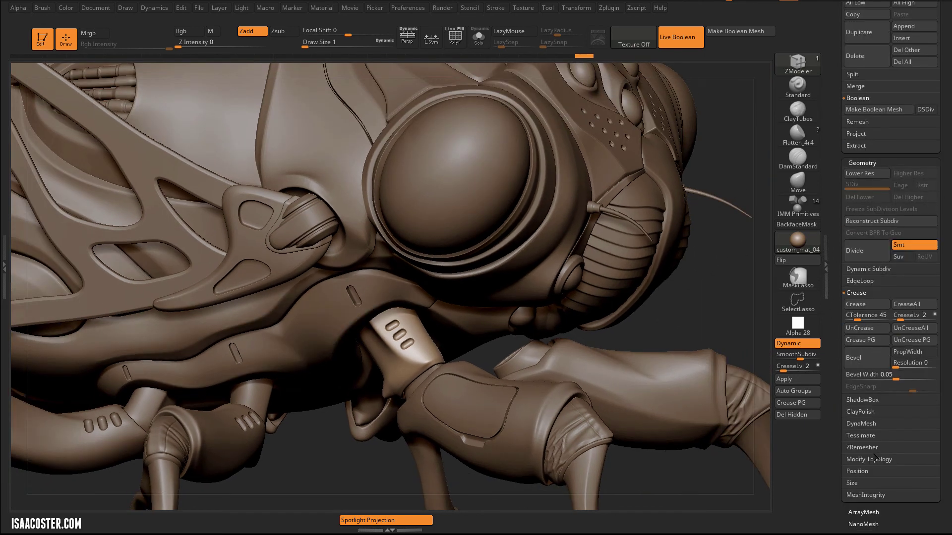
{"action": "key", "text": "ctrl+d"}
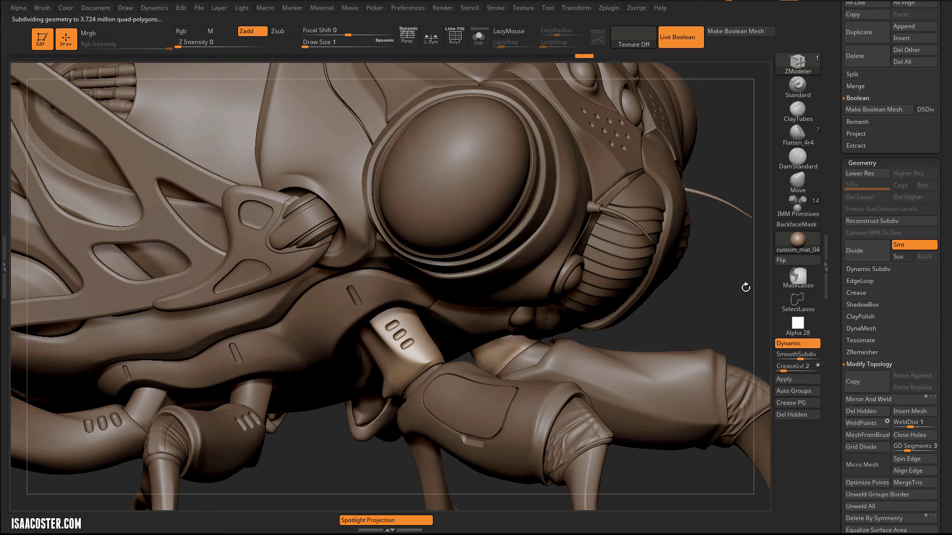
Turn on perspective and examine the whole insect model with both mirrored forearms in place
{"action": "left_click_drag", "start_coordinate": [705, 290], "coordinate": [694, 176], "text": "alt"}
{"action": "key", "text": "p"}
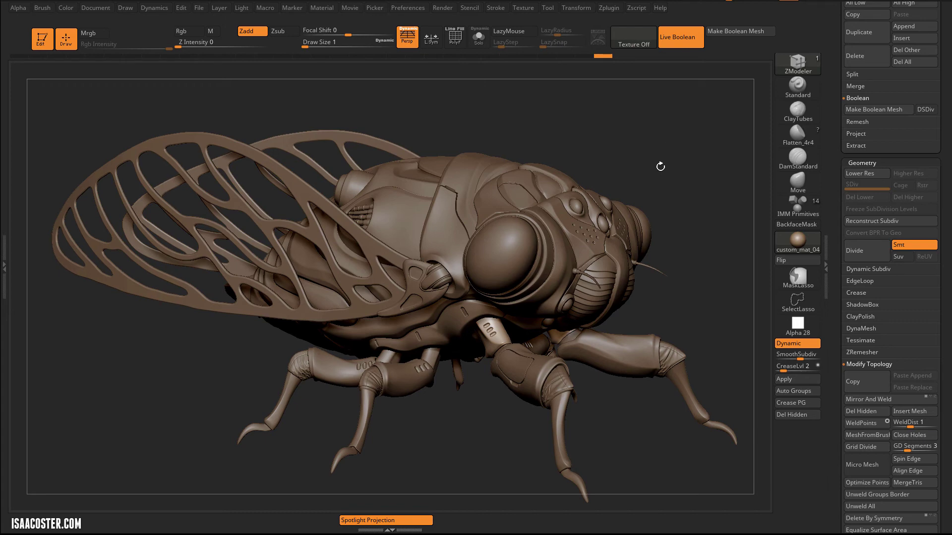
{"action": "left_click_drag", "start_coordinate": [647, 171], "coordinate": [635, 156]}
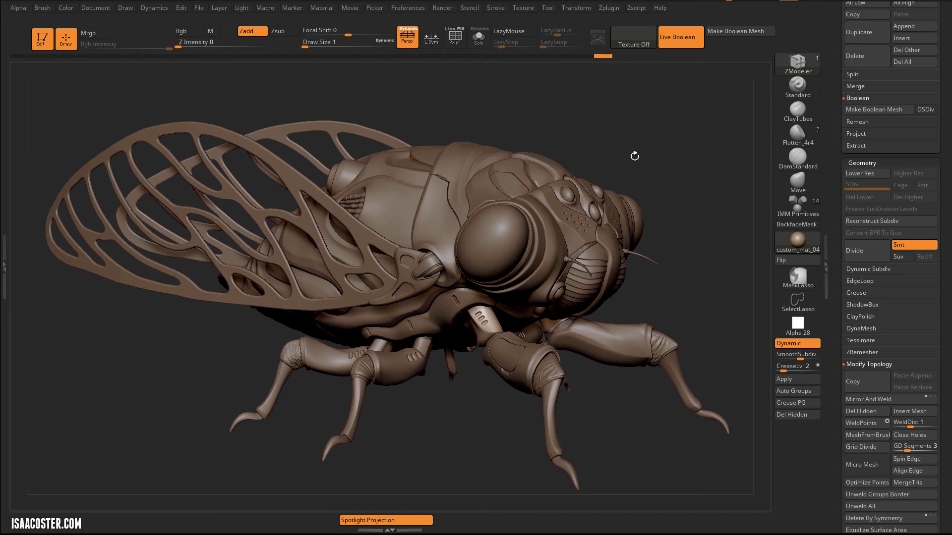